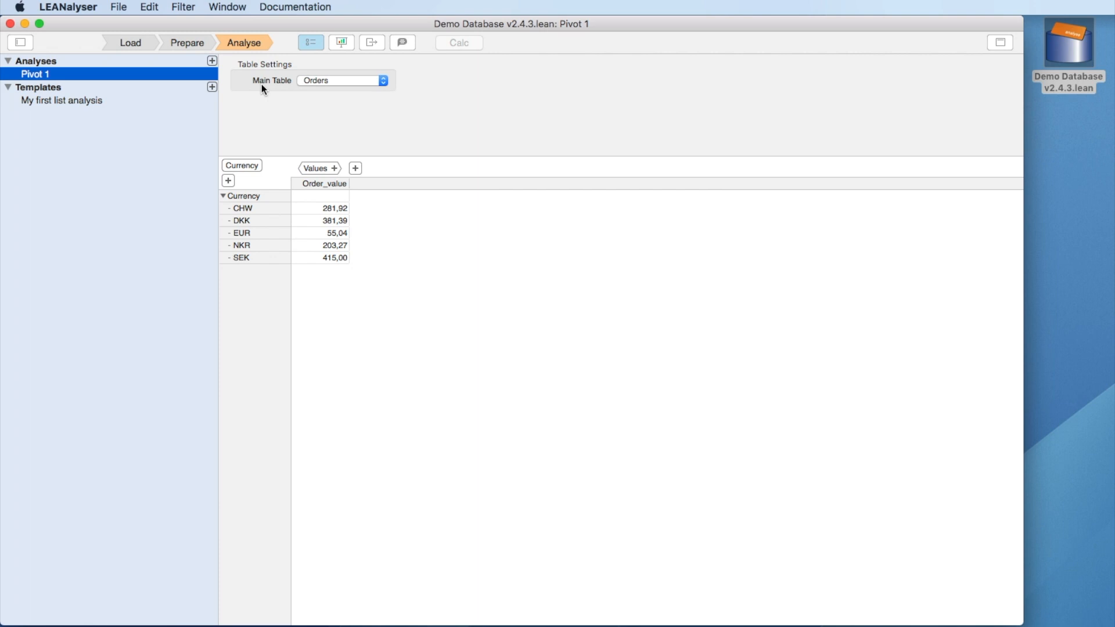
Step: Review the pivot's presentation, export, notes and main table settings, and the settings of its Currency category and Values
{"action": "left_click", "coordinate": [341, 43]}
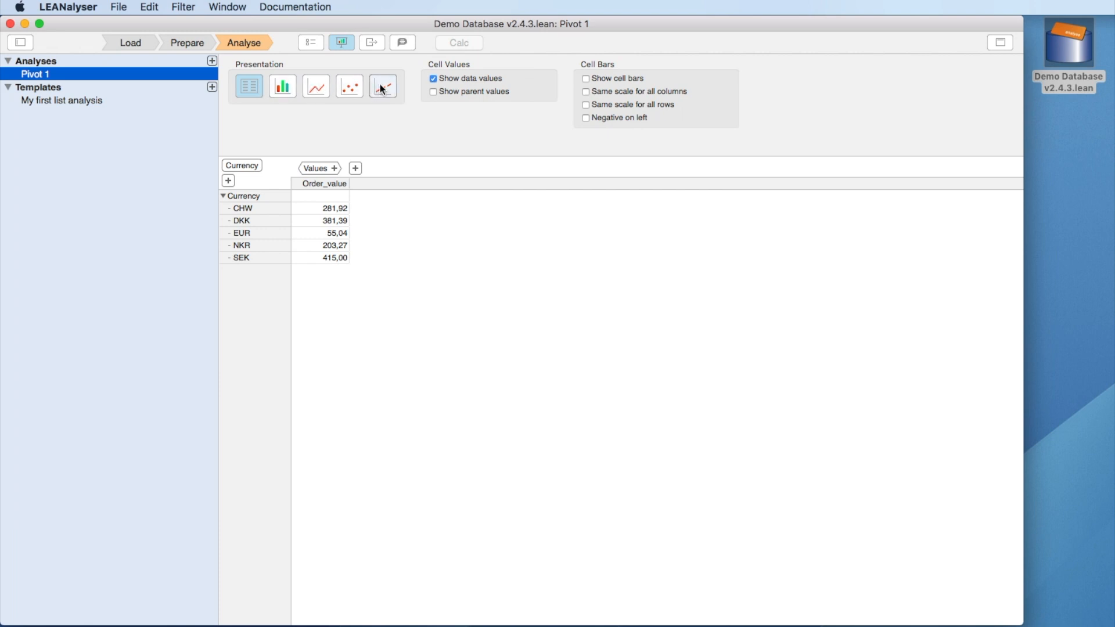
{"action": "left_click", "coordinate": [374, 46]}
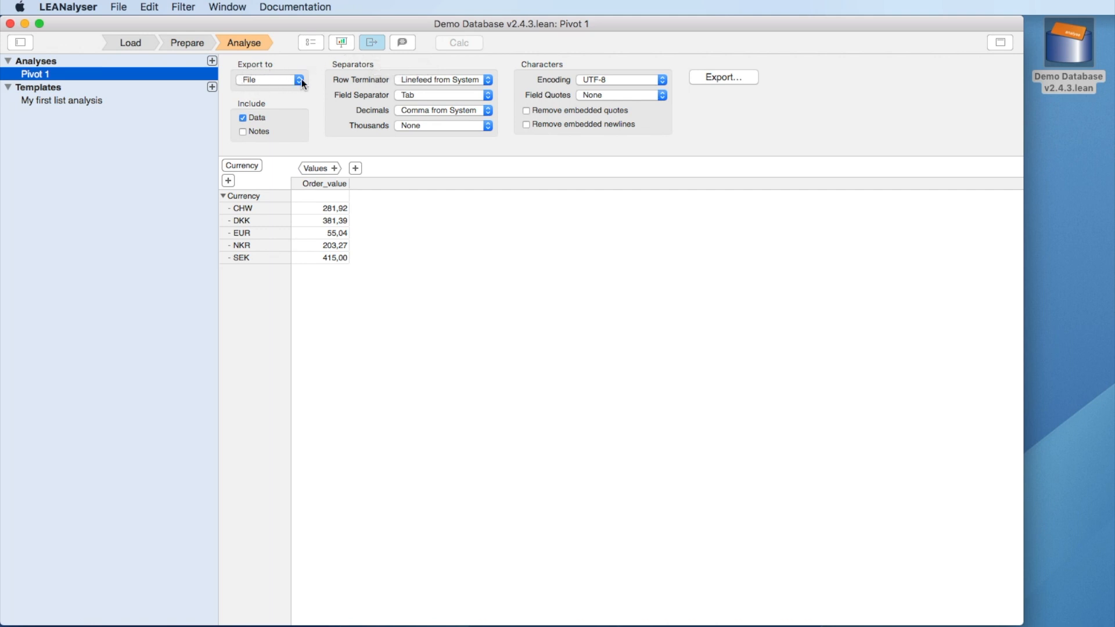
{"action": "left_click", "coordinate": [403, 43]}
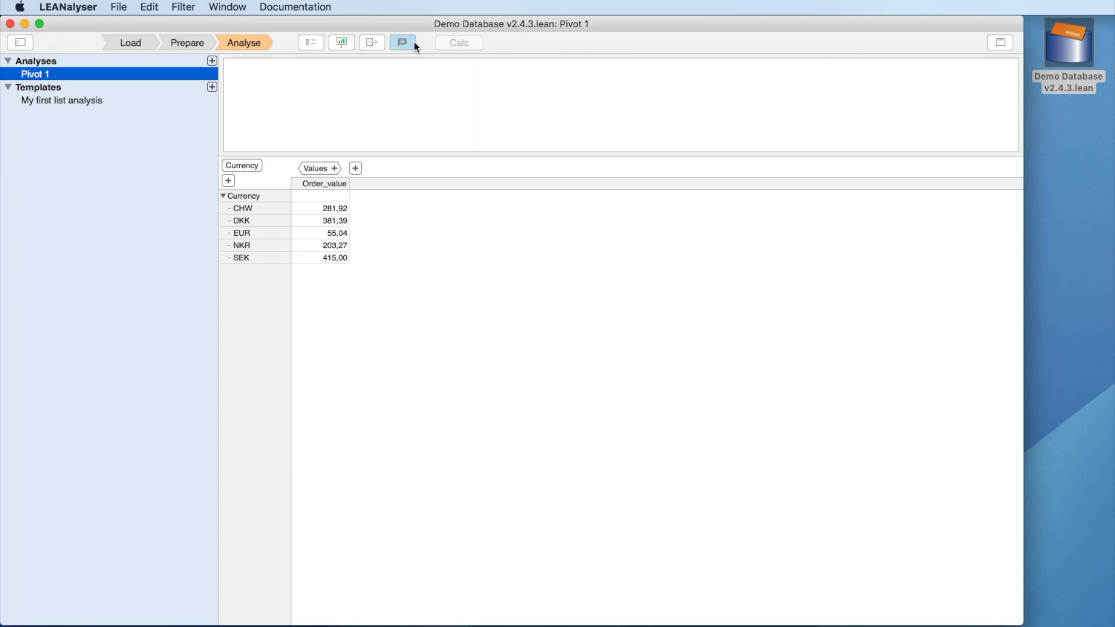
{"action": "left_click", "coordinate": [312, 44]}
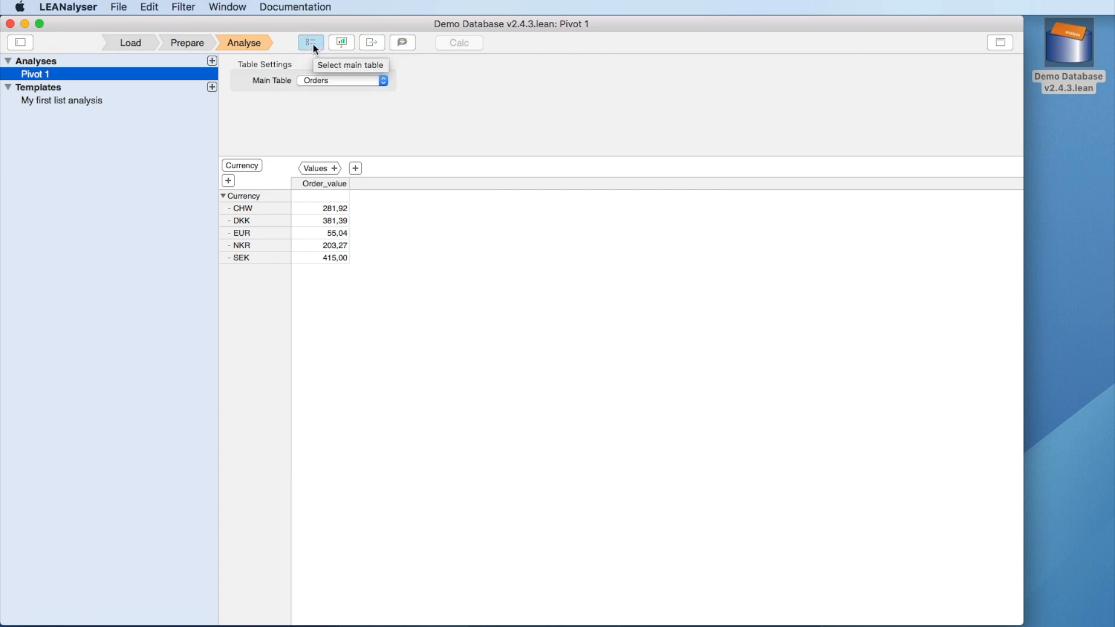
{"action": "left_click", "coordinate": [319, 81]}
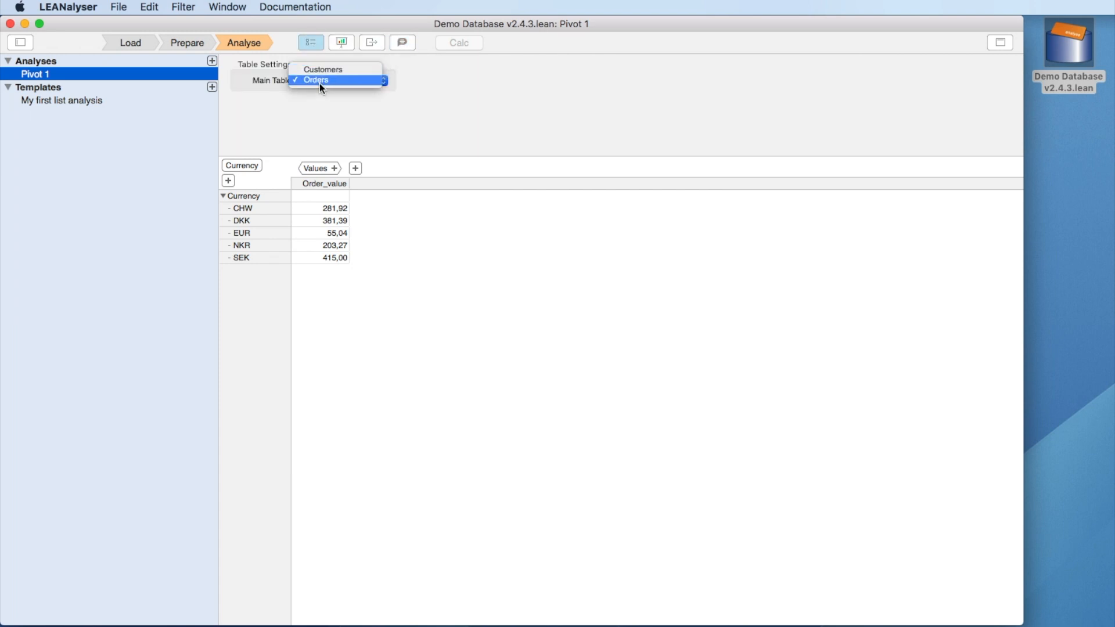
{"action": "left_click", "coordinate": [320, 84]}
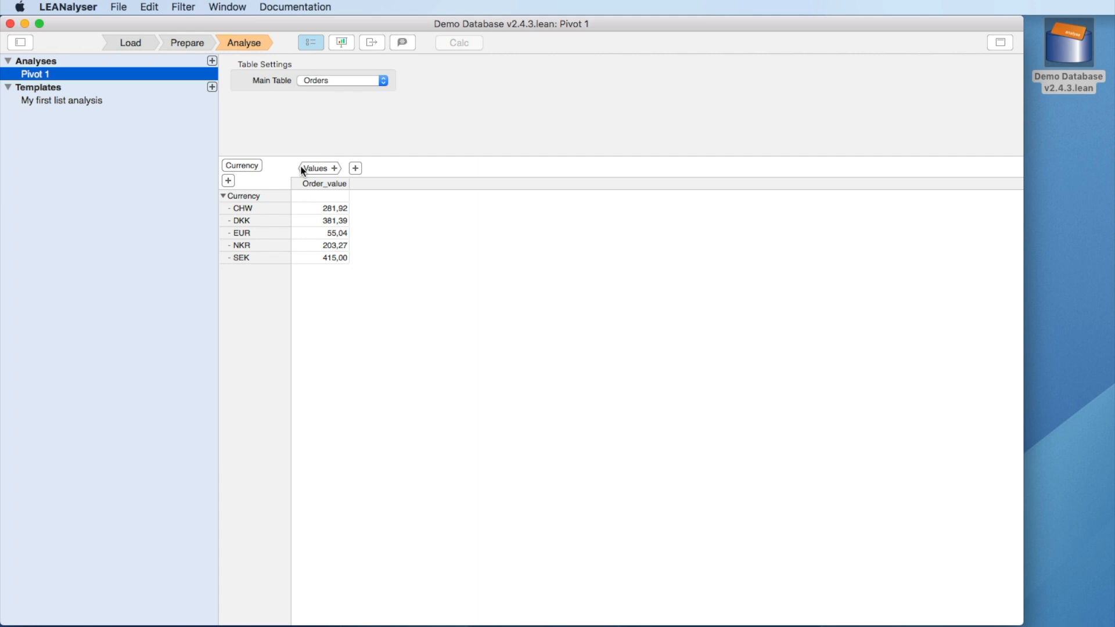
{"action": "left_click", "coordinate": [249, 166]}
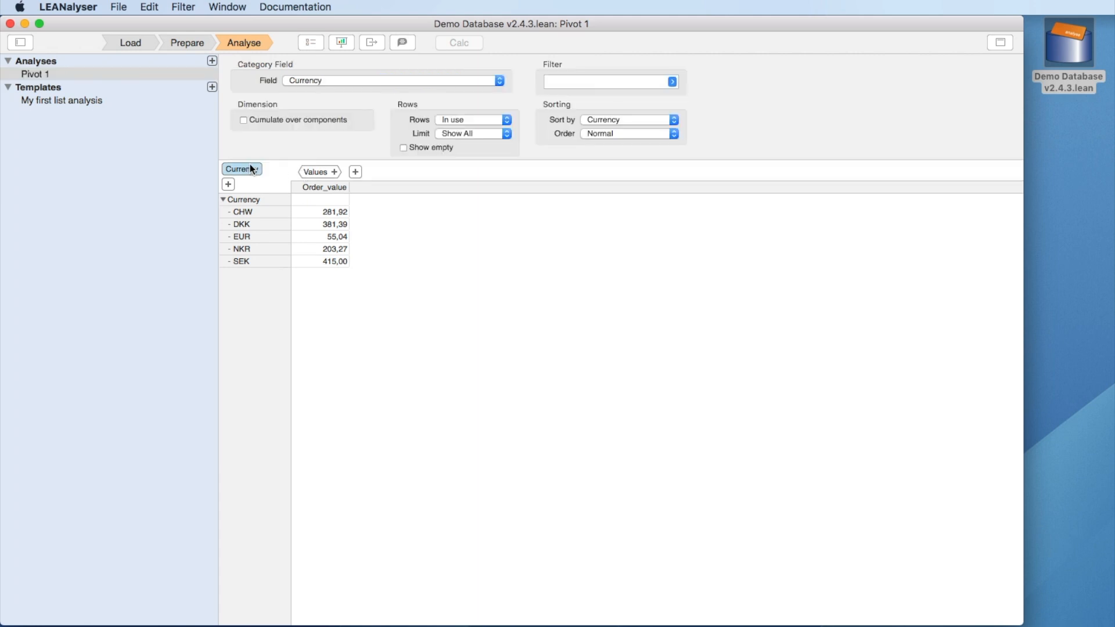
{"action": "left_click", "coordinate": [311, 172]}
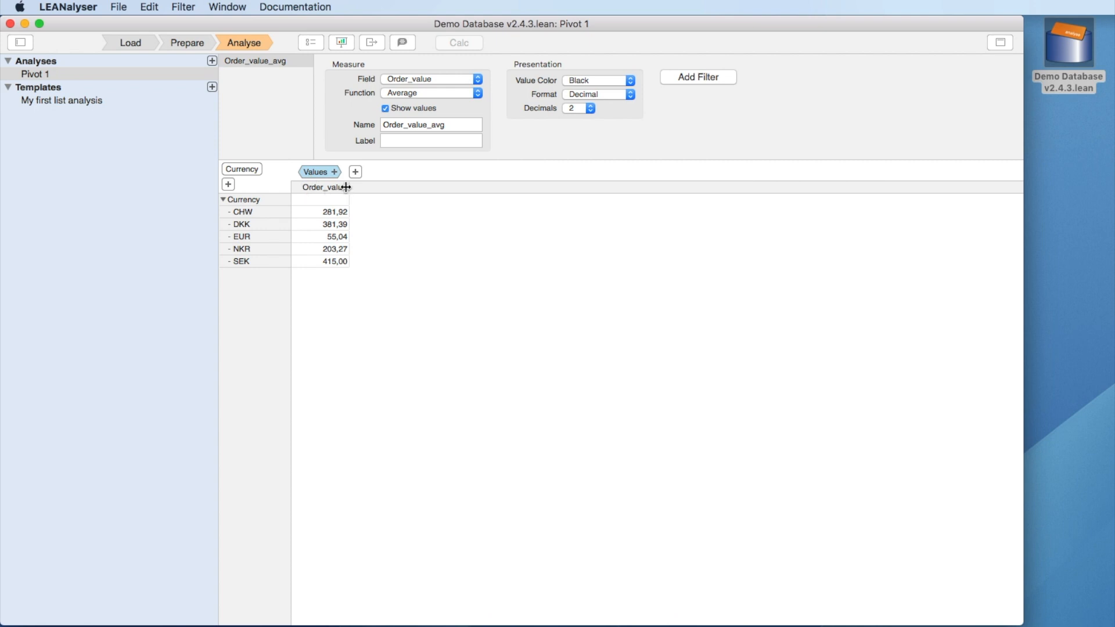
Step: Set the pivot's row category field to Customer_key >> Customer_type
{"action": "left_click", "coordinate": [241, 169]}
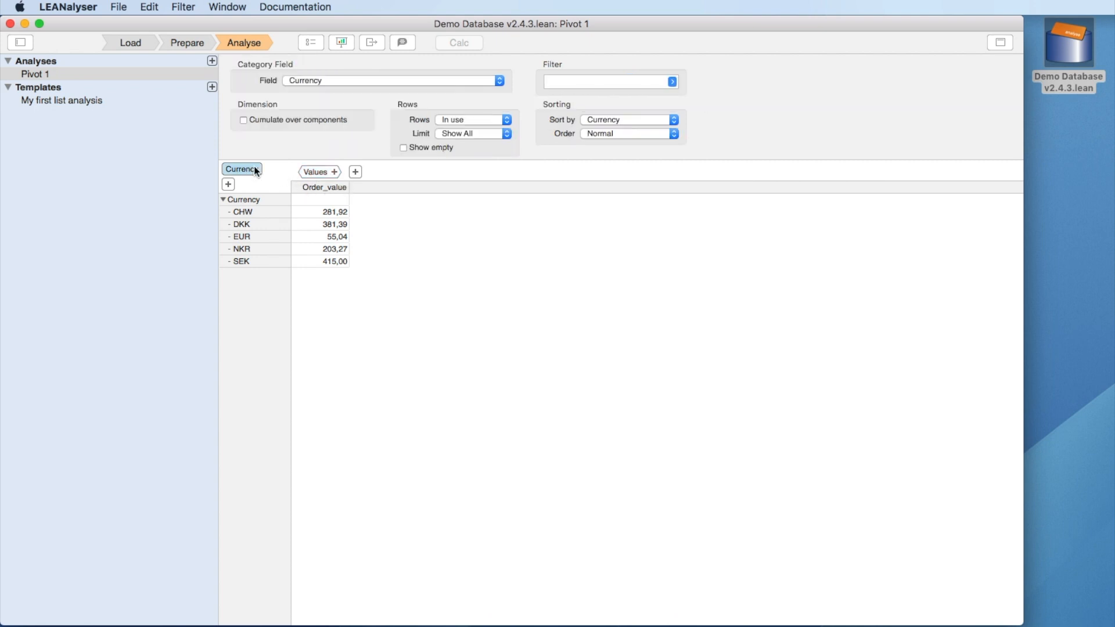
{"action": "left_click", "coordinate": [319, 79]}
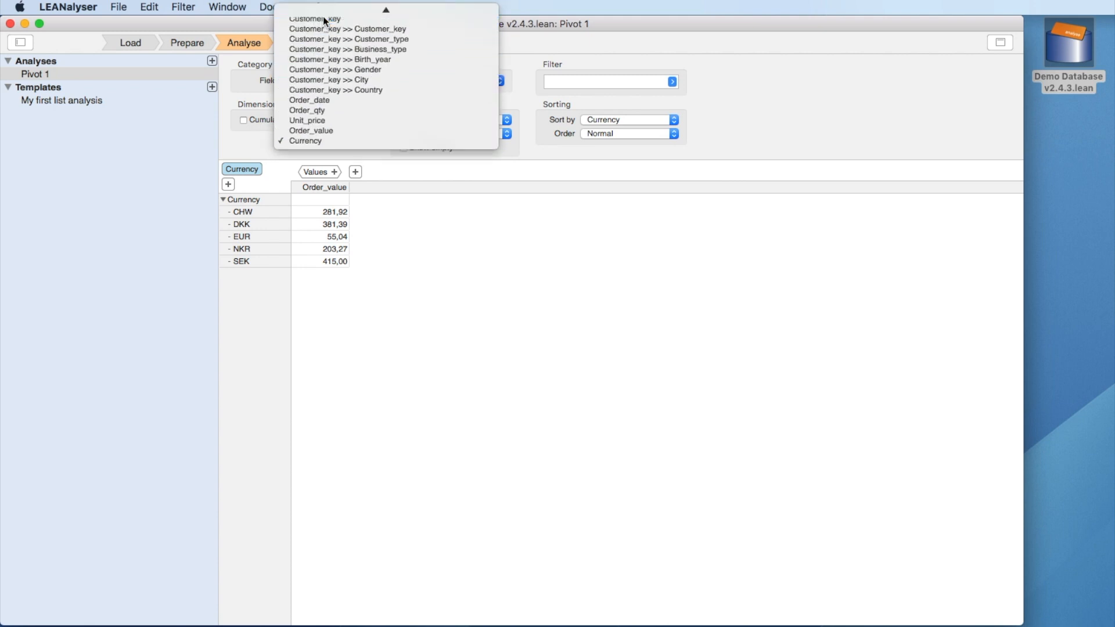
{"action": "left_click", "coordinate": [325, 40]}
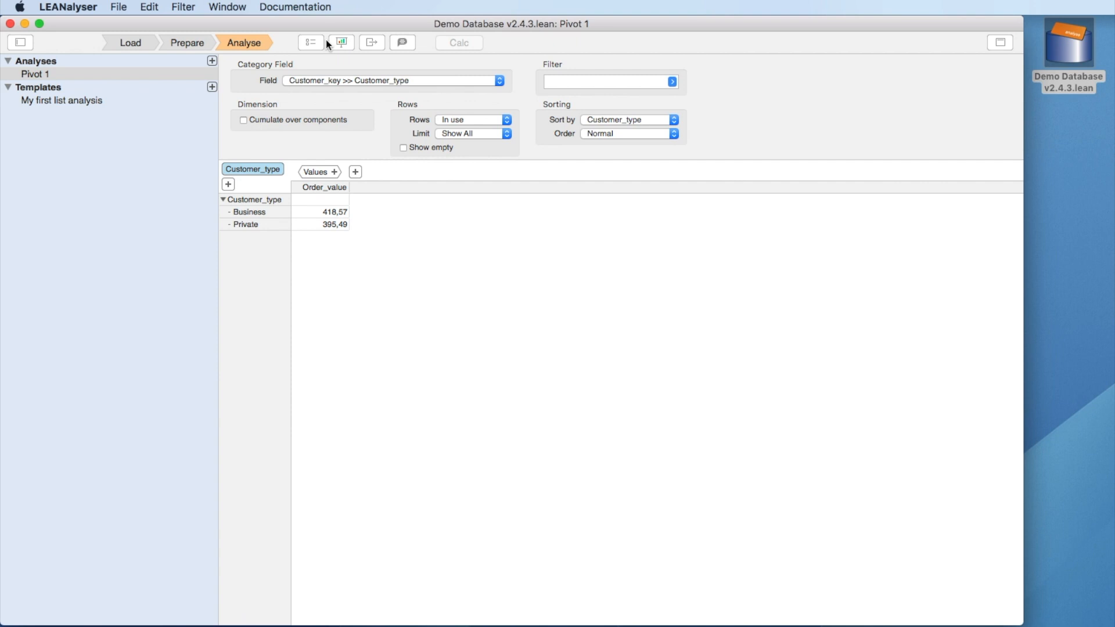
Step: Set the calculation function of the pivot's Order_value measure to Sum
{"action": "left_click", "coordinate": [321, 171]}
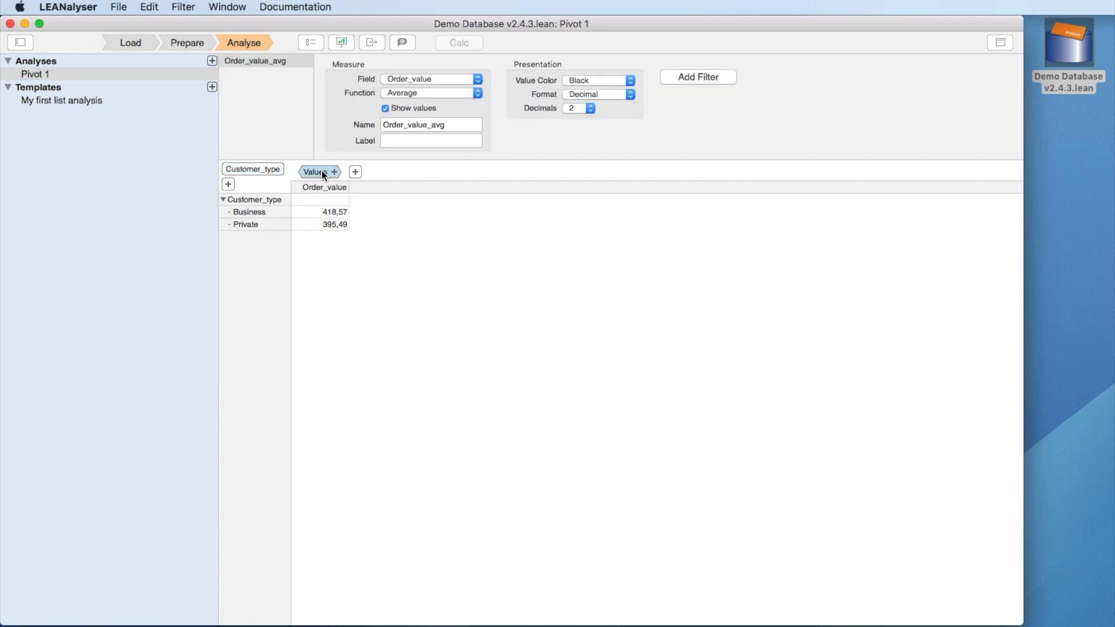
{"action": "left_click", "coordinate": [433, 80]}
{"action": "left_click", "coordinate": [433, 78]}
{"action": "left_click", "coordinate": [434, 92]}
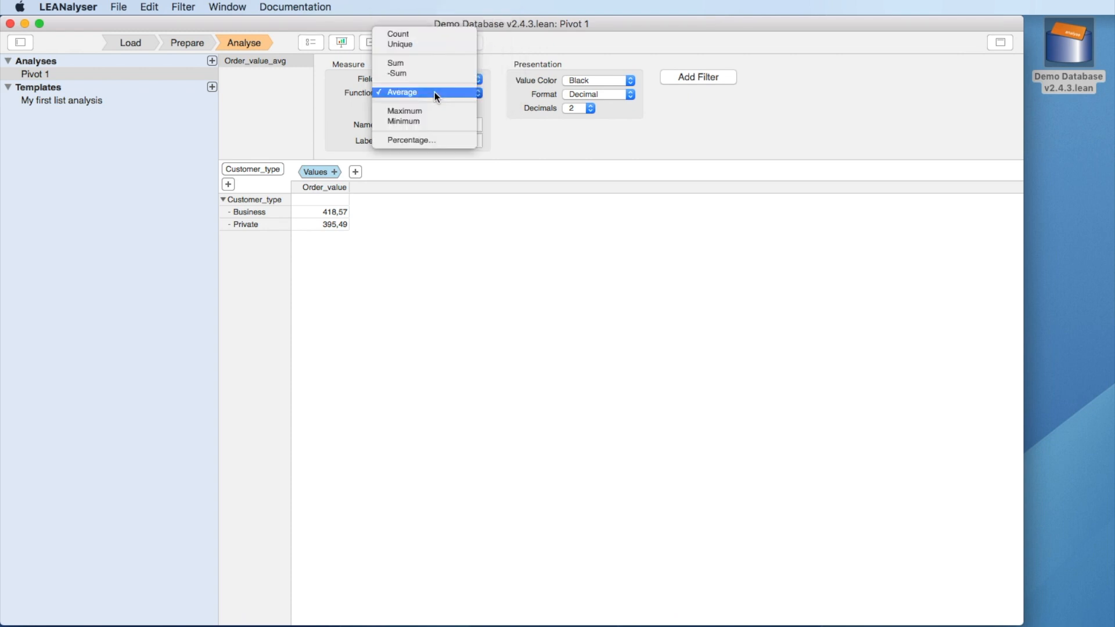
{"action": "left_click", "coordinate": [435, 64]}
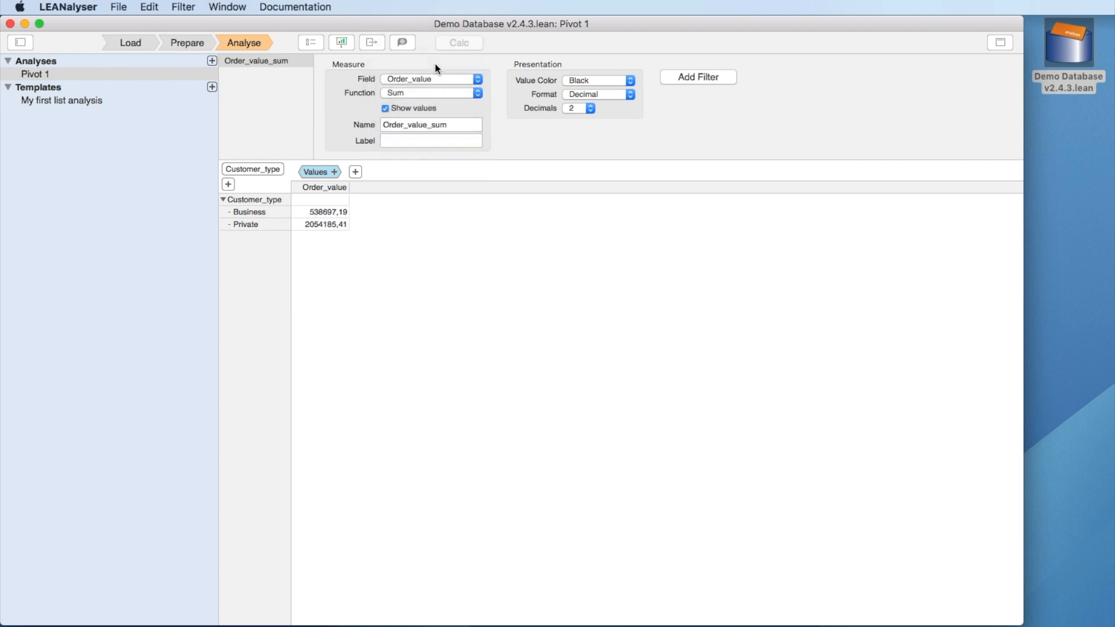
Step: Label the summed Order_value measure "Total sales"
{"action": "left_click", "coordinate": [419, 140]}
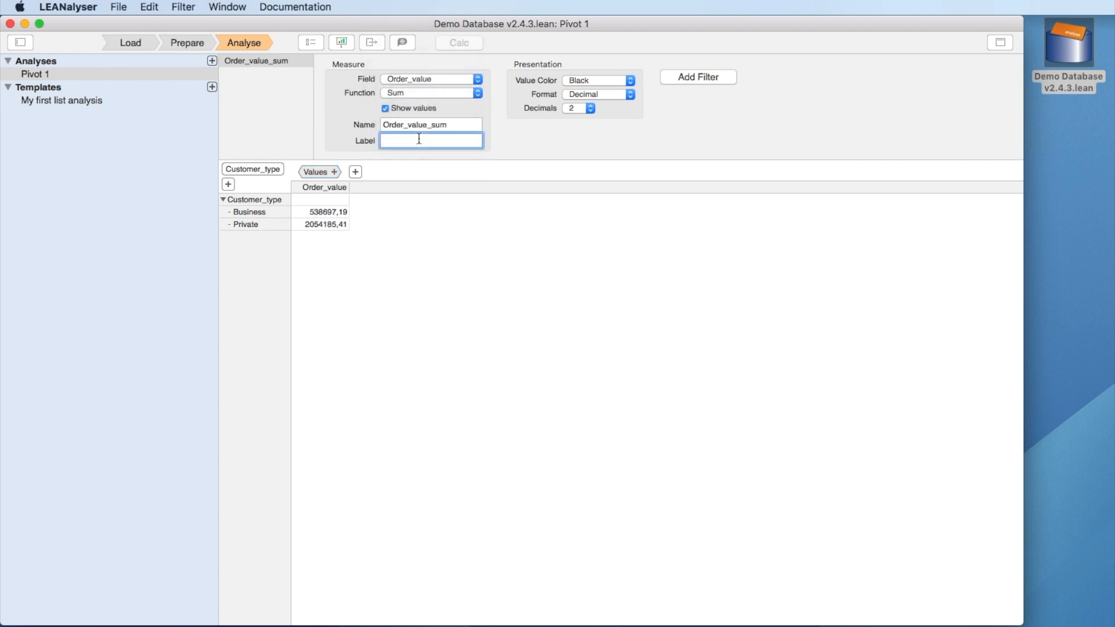
{"action": "type", "text": "Total sales"}
{"action": "key", "text": "Return"}
Step: Try the Customer_type category in the pivot's columns and return it to the rows
{"action": "left_click", "coordinate": [279, 172]}
{"action": "left_click_drag", "start_coordinate": [337, 177], "coordinate": [292, 176]}
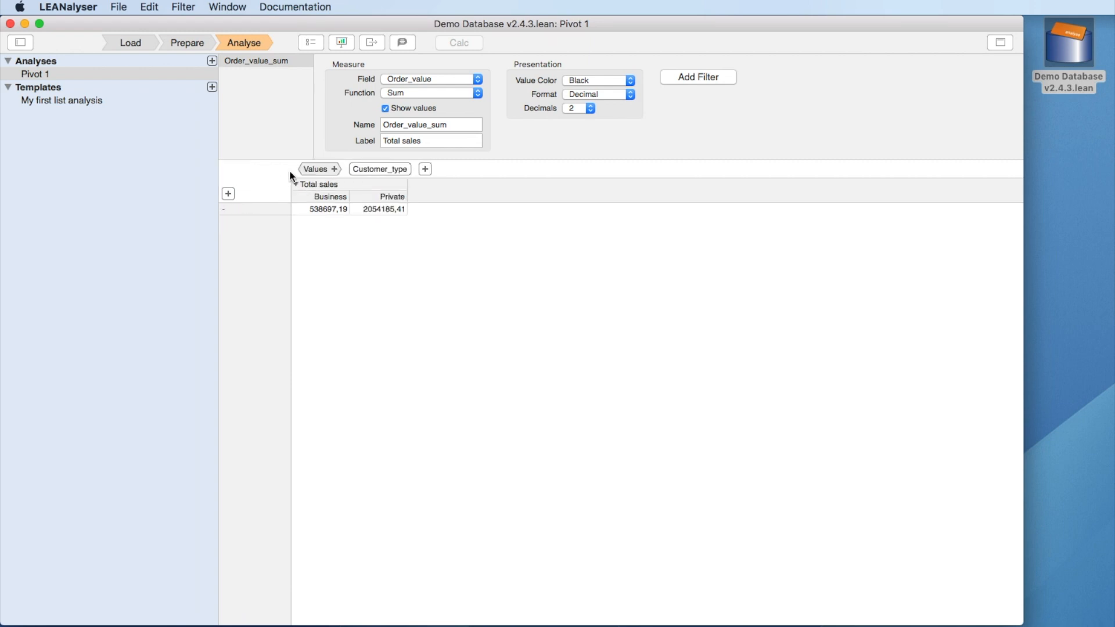
{"action": "left_click_drag", "start_coordinate": [368, 169], "coordinate": [271, 181]}
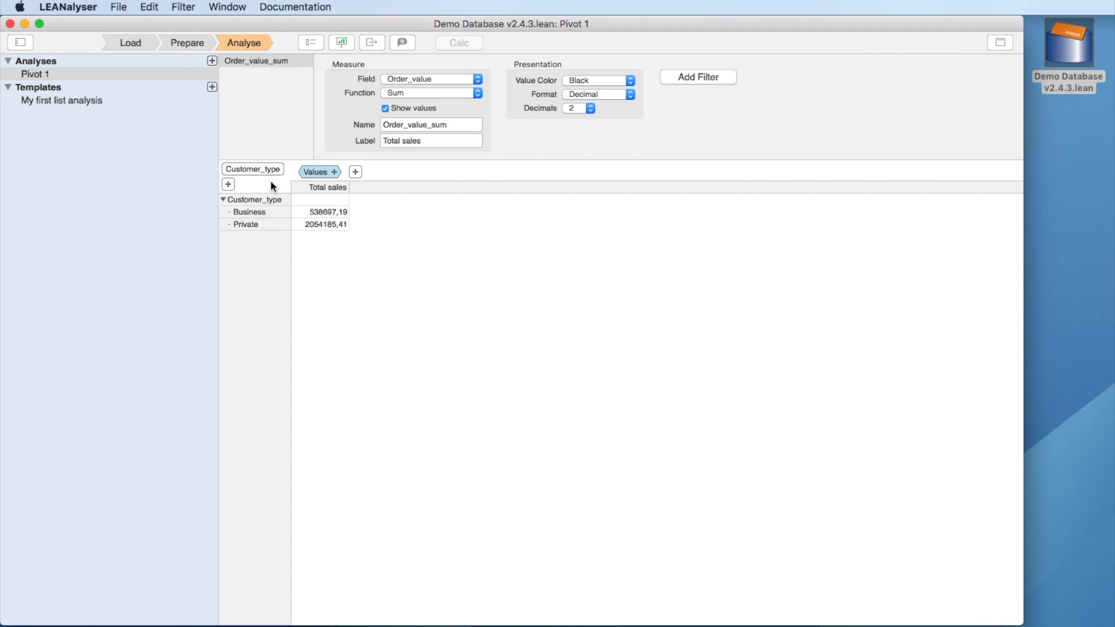
Step: Add Customer_key >> Business_type as a second row category and check the breakdown inside the Business group
{"action": "left_click", "coordinate": [229, 184]}
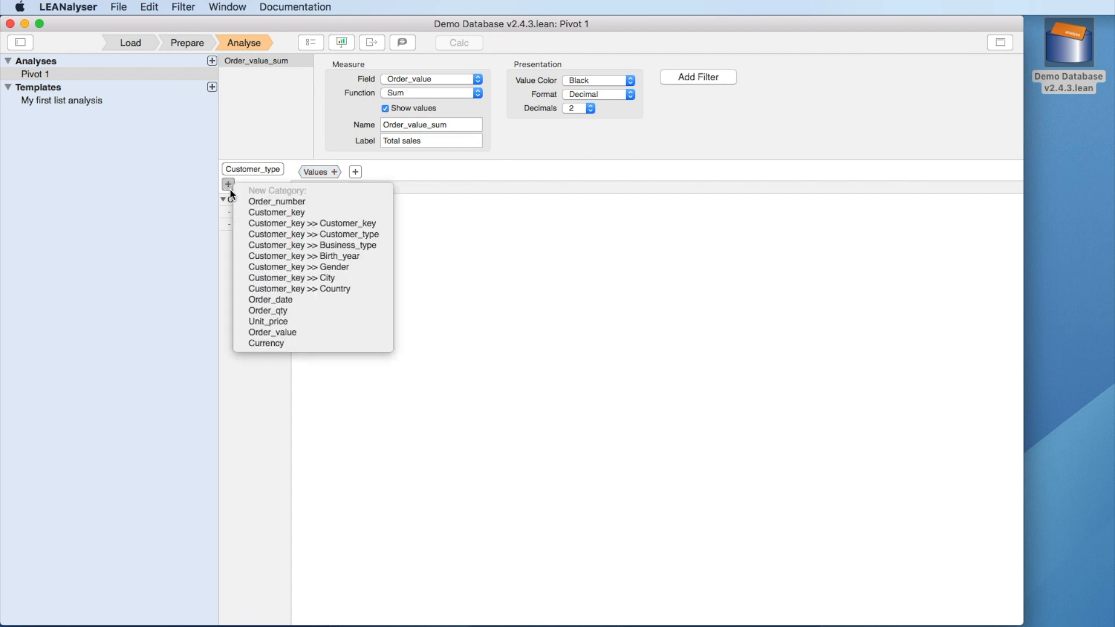
{"action": "left_click", "coordinate": [270, 245]}
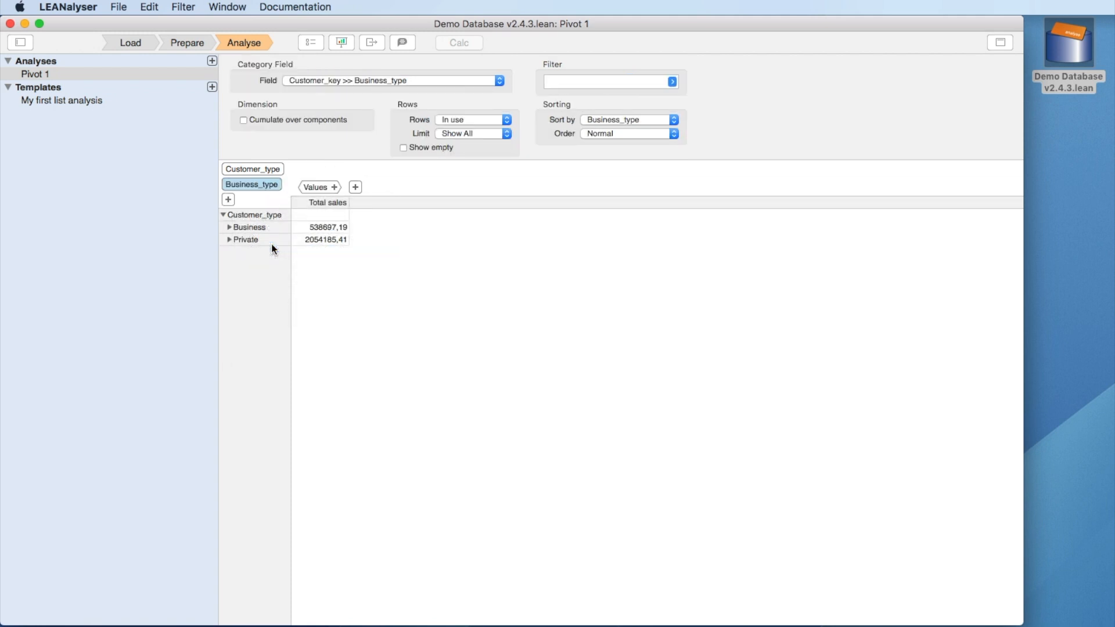
{"action": "left_click", "coordinate": [231, 229]}
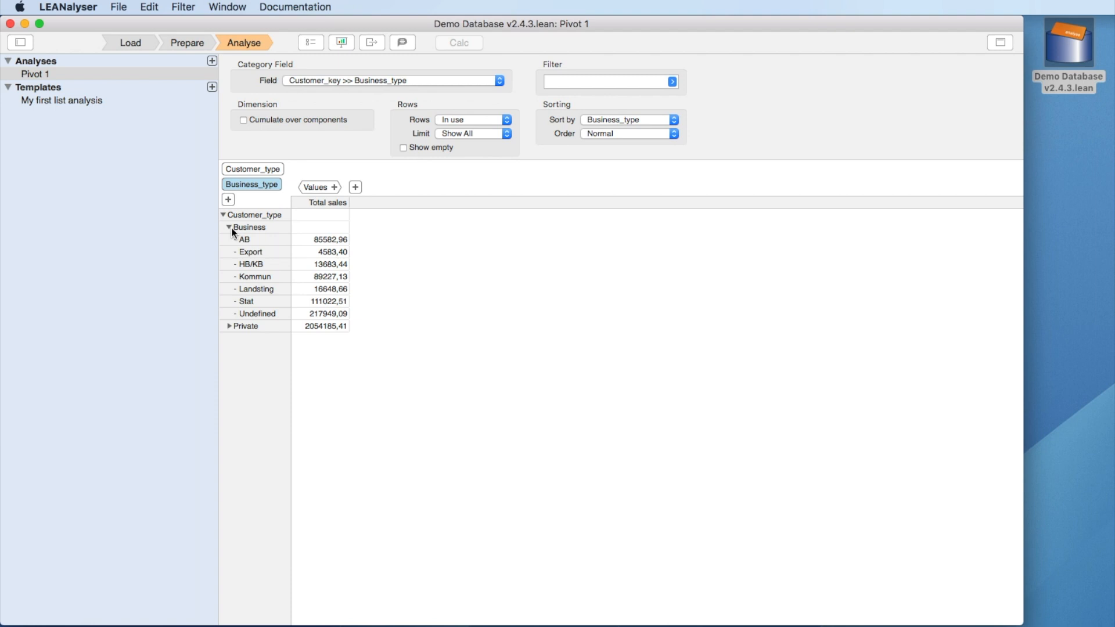
{"action": "left_click", "coordinate": [229, 227]}
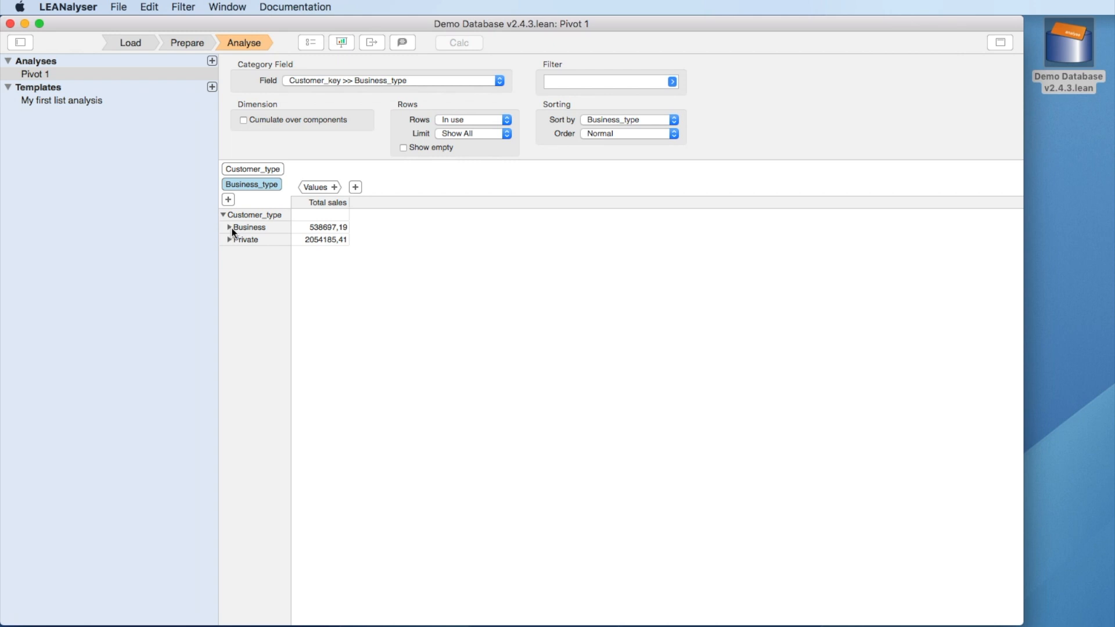
Step: Add Order_date as a column category with its period set to Years
{"action": "left_click", "coordinate": [354, 187]}
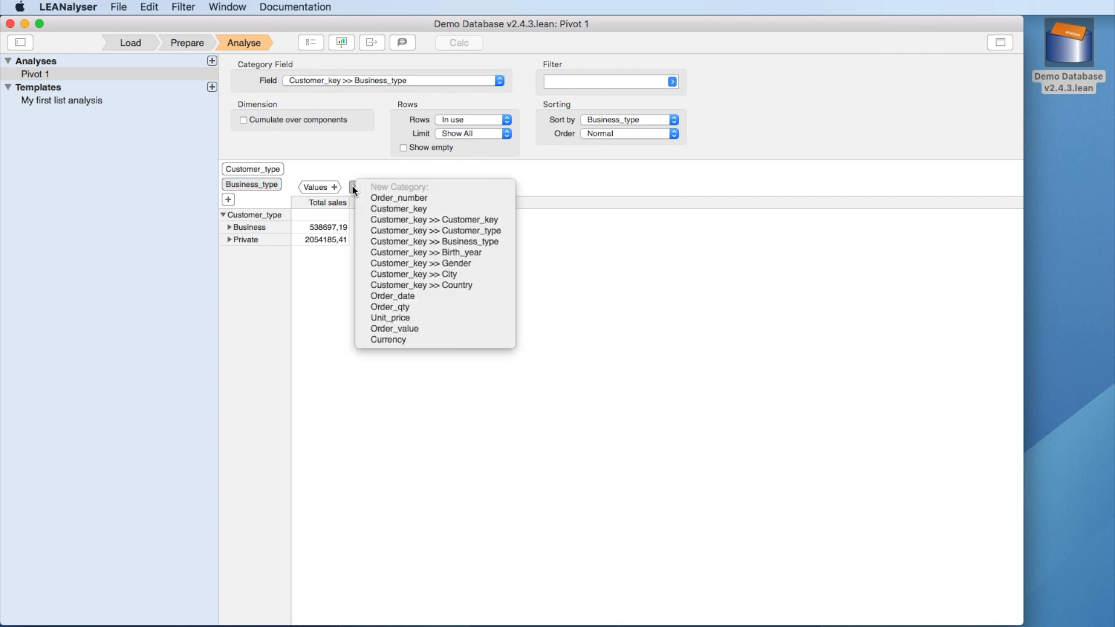
{"action": "left_click", "coordinate": [405, 297]}
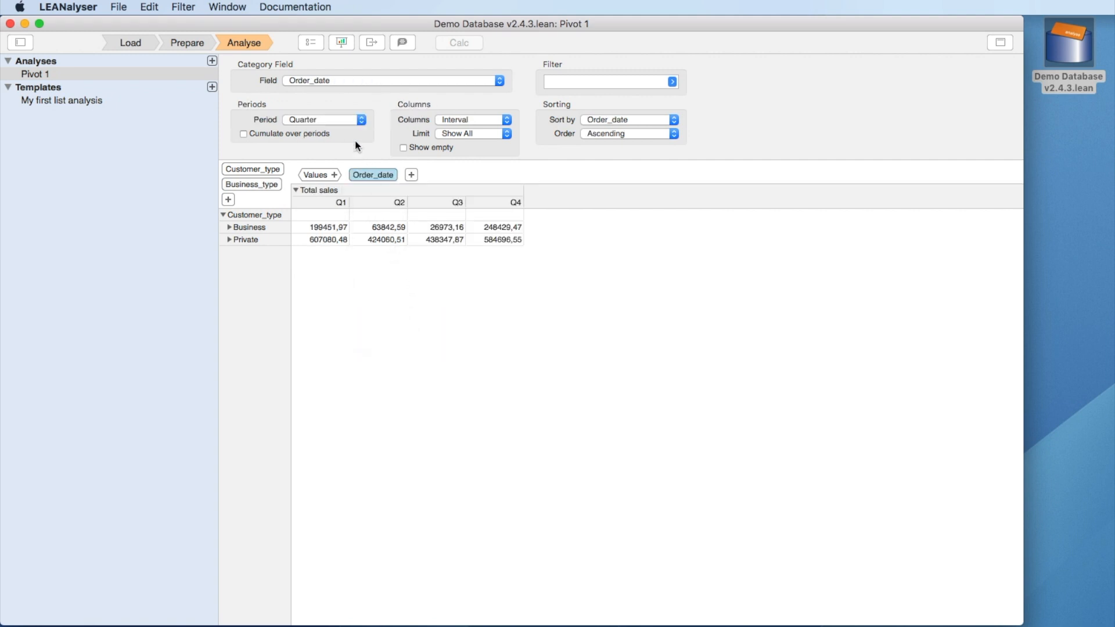
{"action": "left_click", "coordinate": [326, 119]}
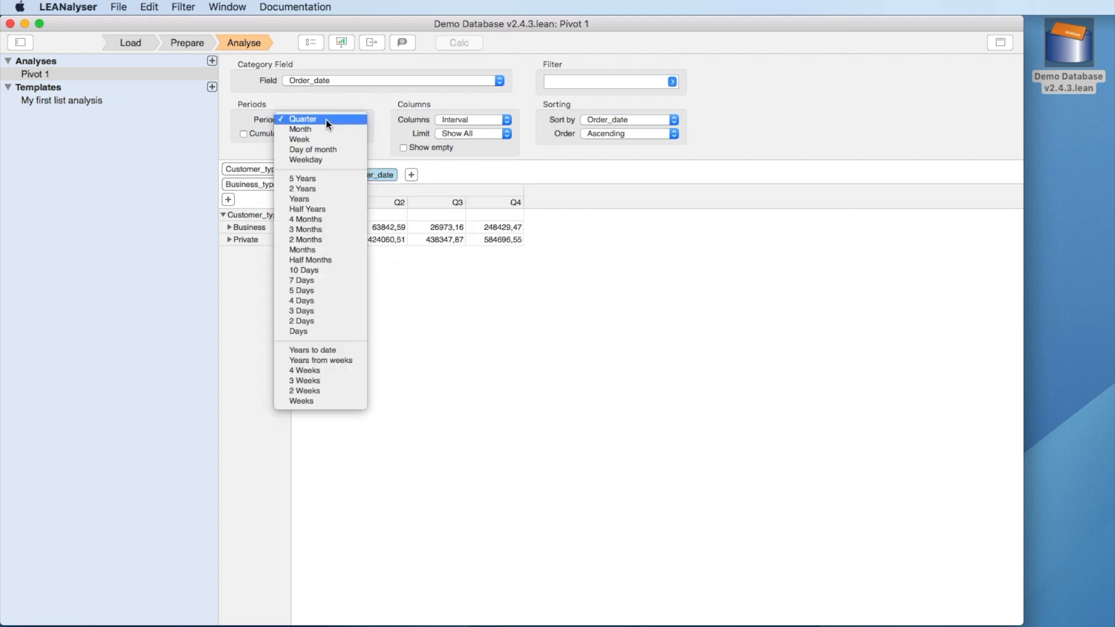
{"action": "left_click", "coordinate": [332, 198]}
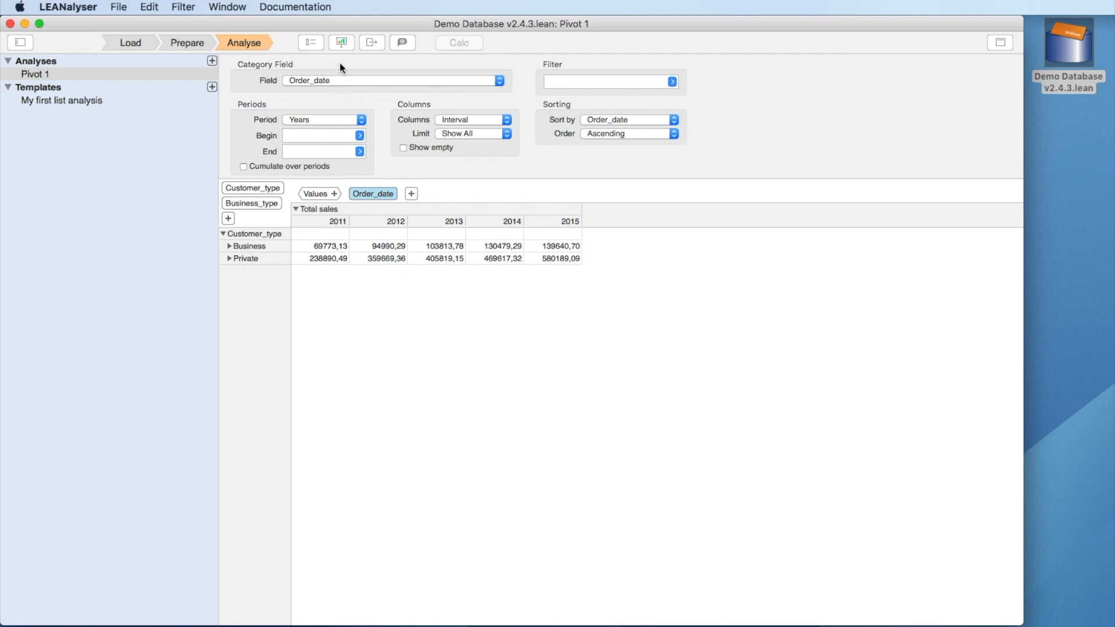
Step: Show cell bars with the same scale for all columns, and show parent values in the table
{"action": "left_click", "coordinate": [342, 43]}
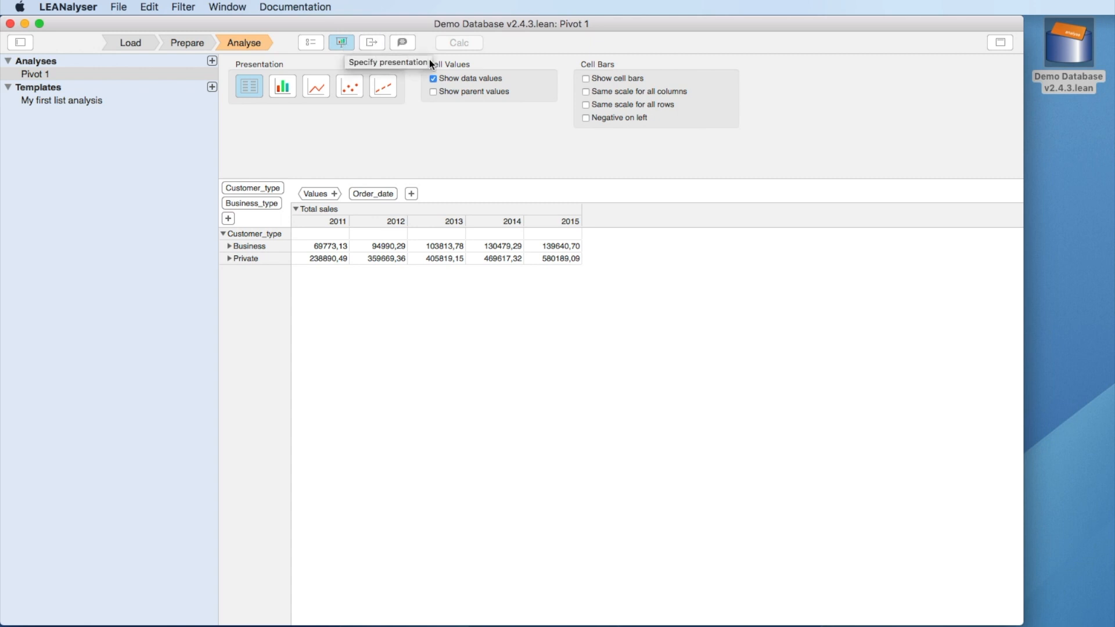
{"action": "left_click", "coordinate": [591, 80]}
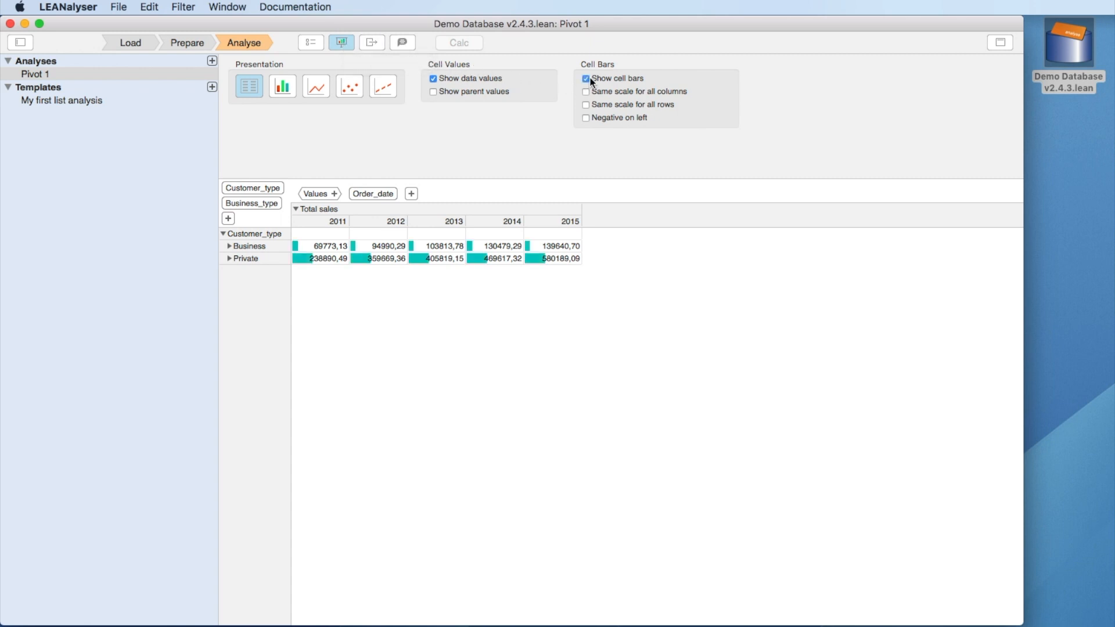
{"action": "left_click", "coordinate": [592, 93]}
{"action": "left_click", "coordinate": [507, 95]}
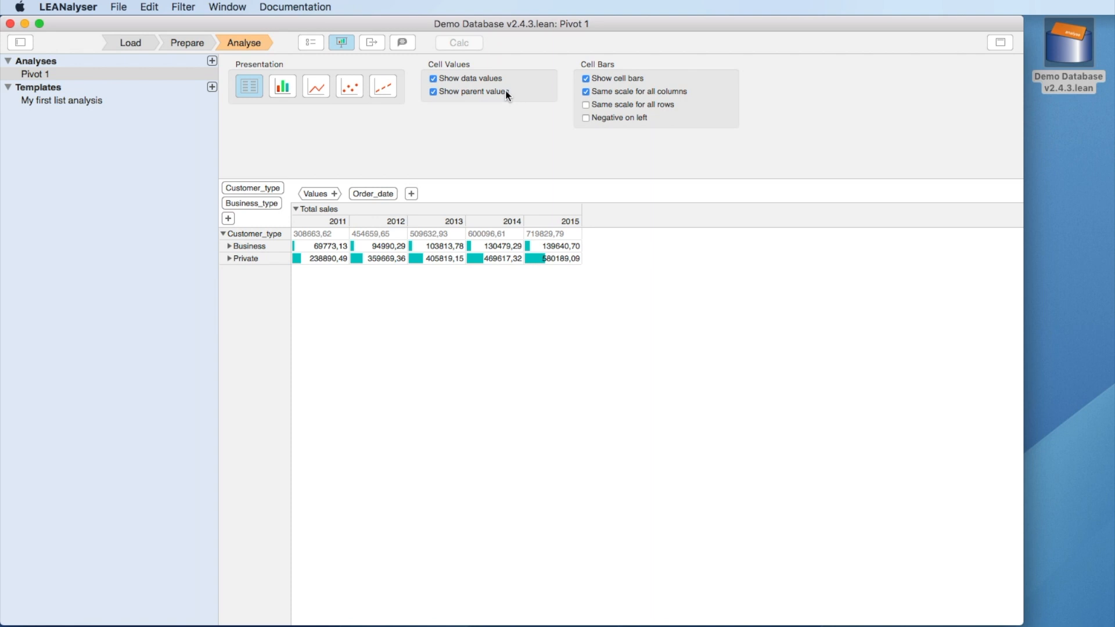
Step: Drill down the Business group's 2011 Export value to a List analysis and fit the Order_number column to its contents
{"action": "left_click", "coordinate": [256, 247]}
{"action": "left_click", "coordinate": [230, 247]}
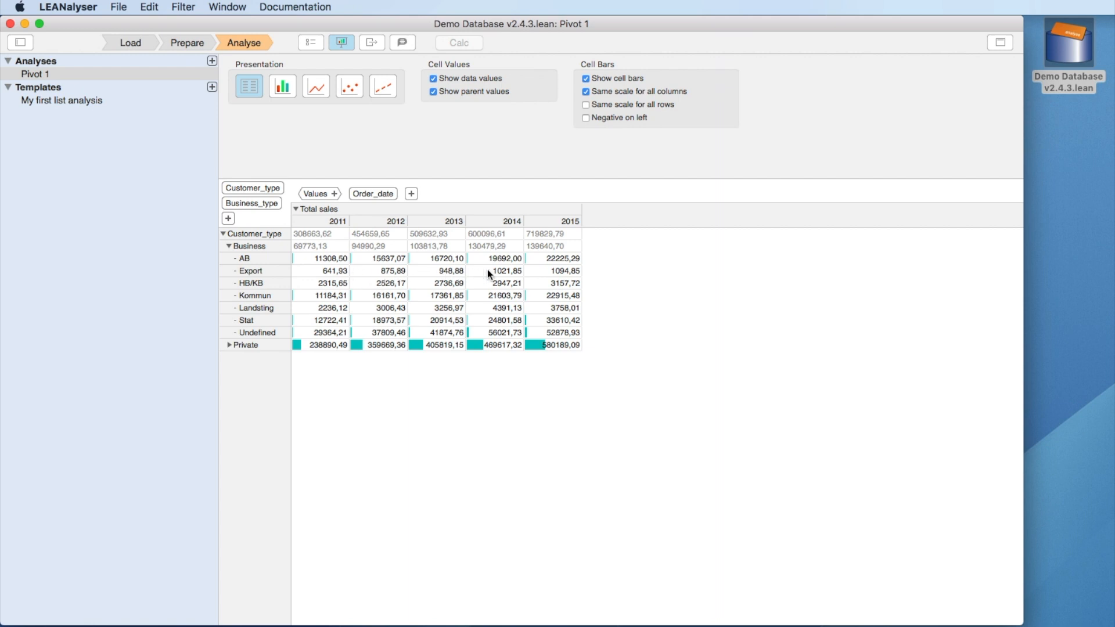
{"action": "left_click", "coordinate": [335, 271]}
{"action": "right_click", "coordinate": [334, 271]}
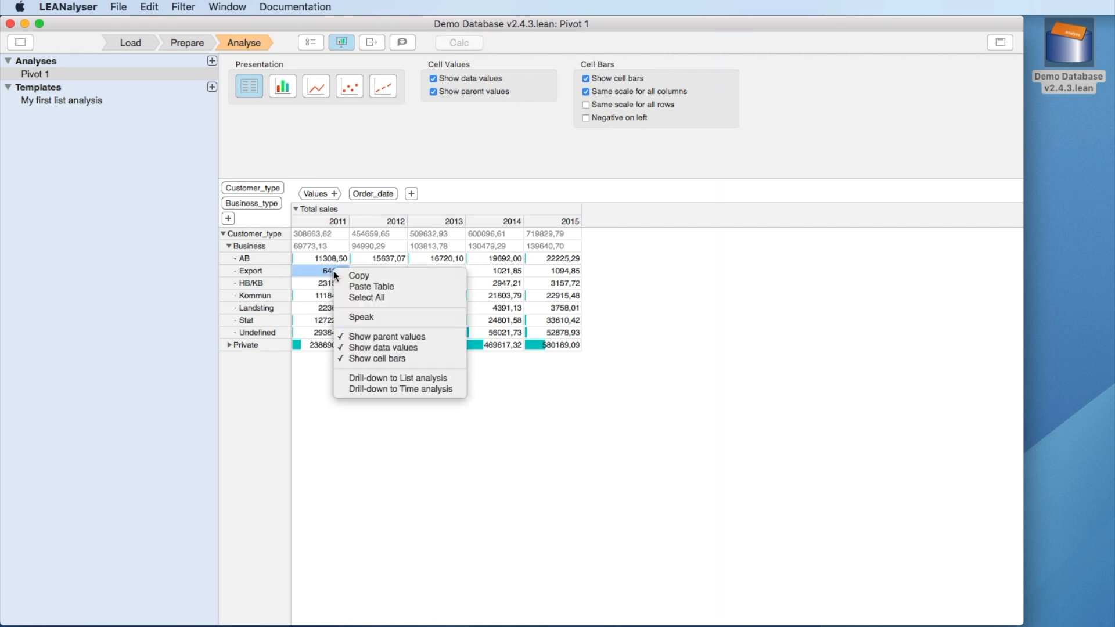
{"action": "left_click", "coordinate": [386, 378]}
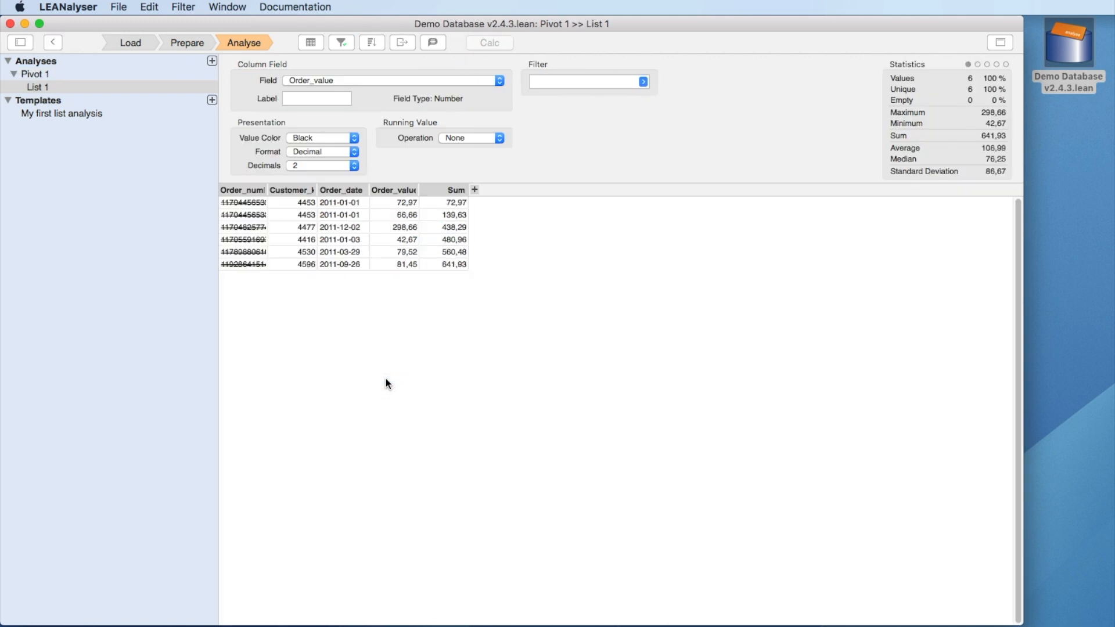
{"action": "double_click", "coordinate": [269, 192]}
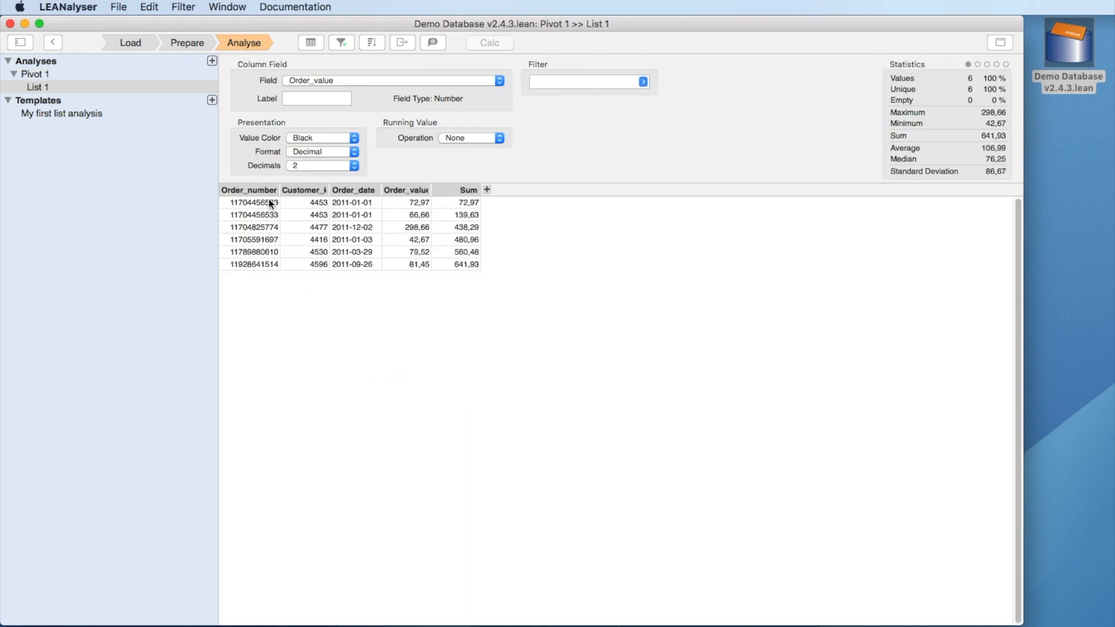
Step: Return to the pivot with the Business group collapsed and present the yearly total sales as a bar chart
{"action": "left_click", "coordinate": [58, 42]}
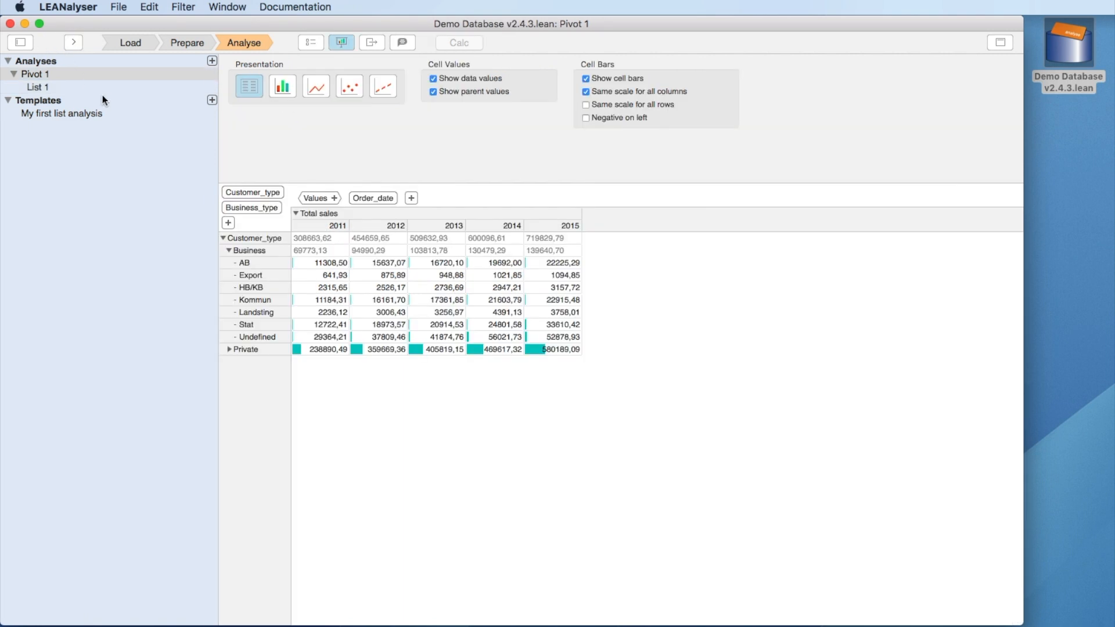
{"action": "left_click", "coordinate": [233, 250]}
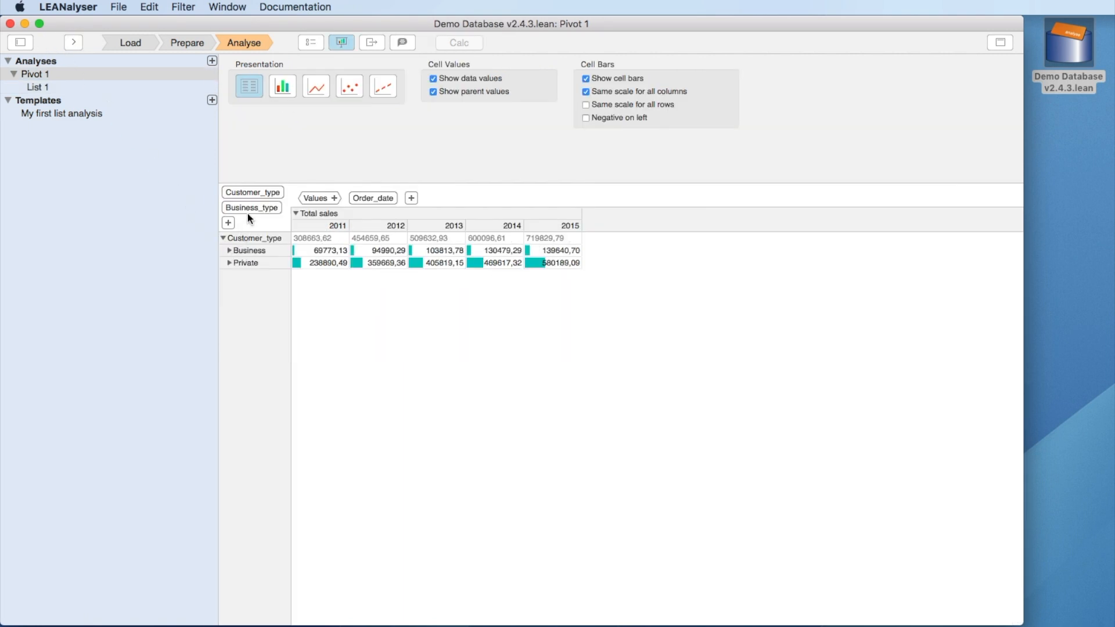
{"action": "left_click", "coordinate": [285, 92]}
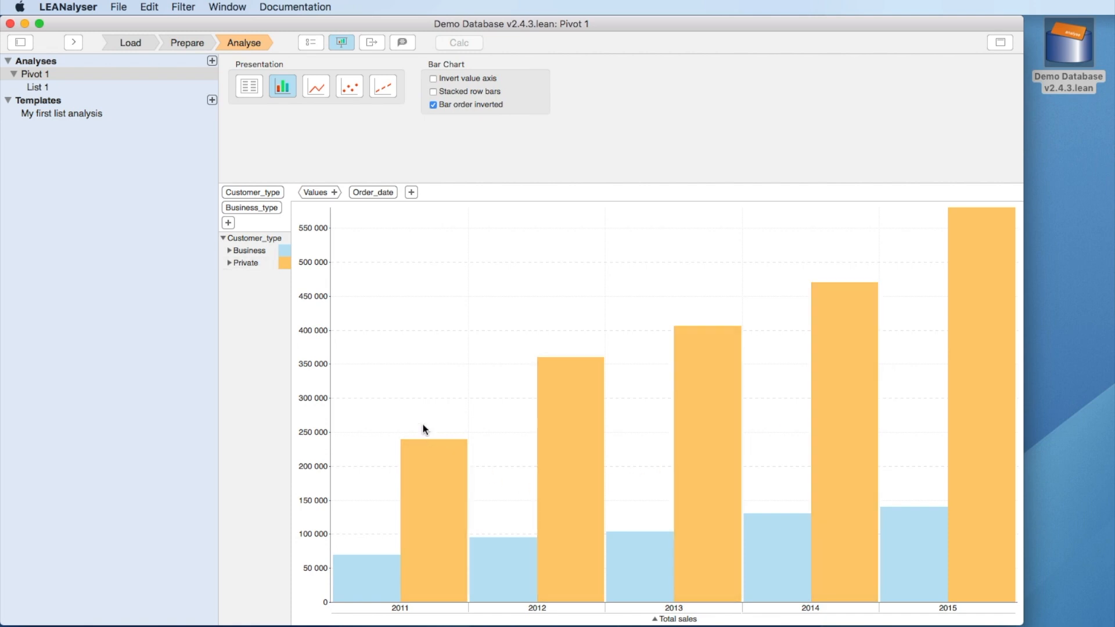
Step: Add Order_date again as a column category with quarterly periods, and collapse the years 2012 to 2015 in the chart
{"action": "left_click", "coordinate": [410, 193]}
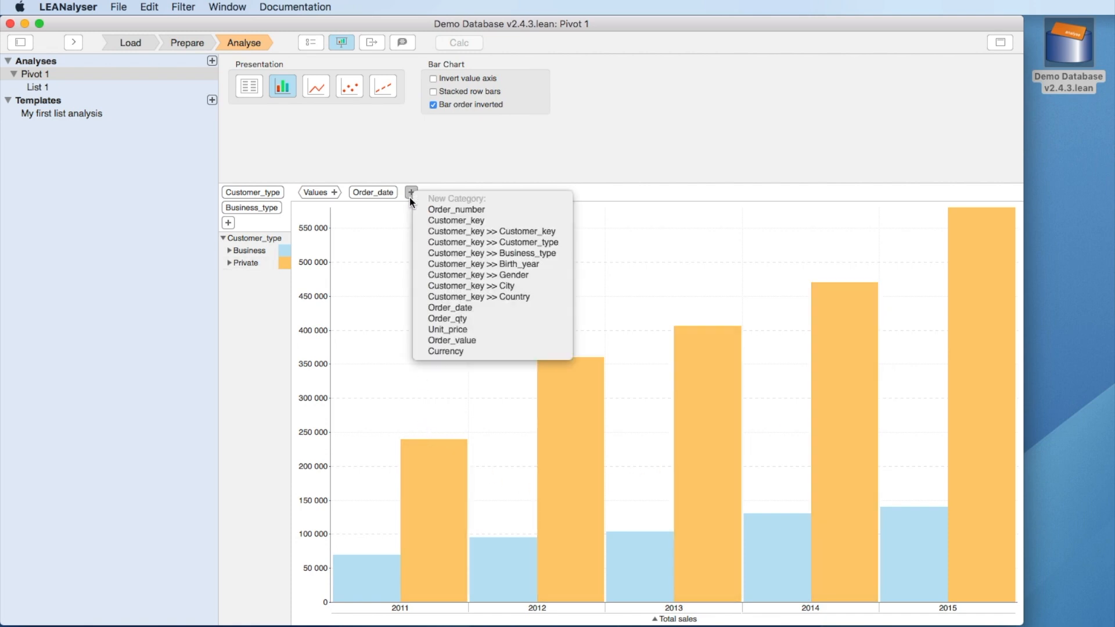
{"action": "left_click", "coordinate": [461, 307]}
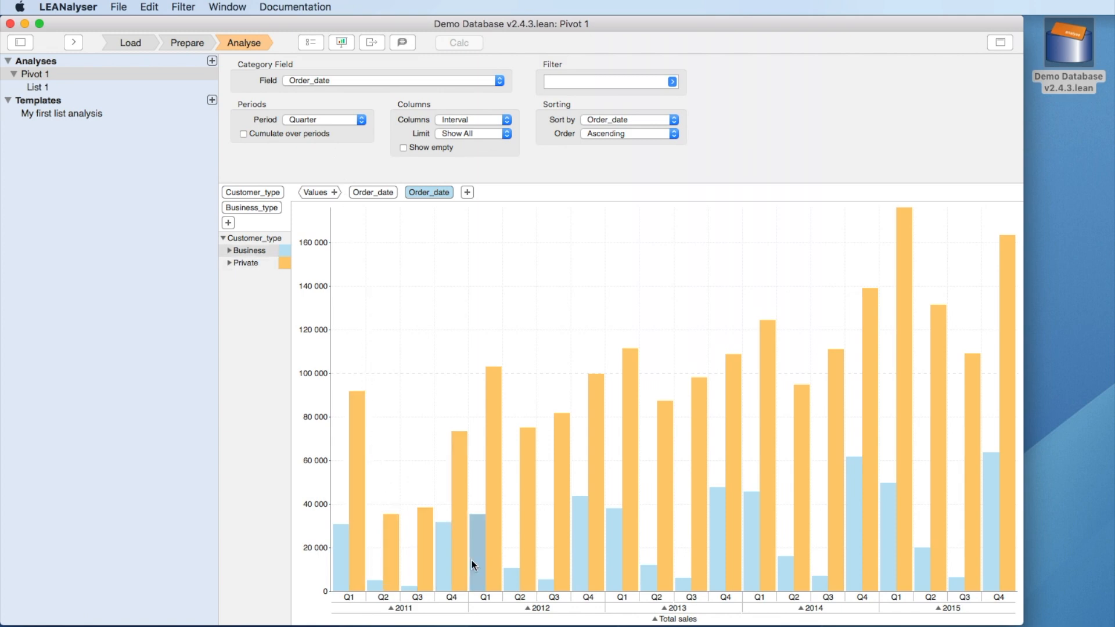
{"action": "left_click", "coordinate": [528, 608]}
{"action": "left_click", "coordinate": [664, 608]}
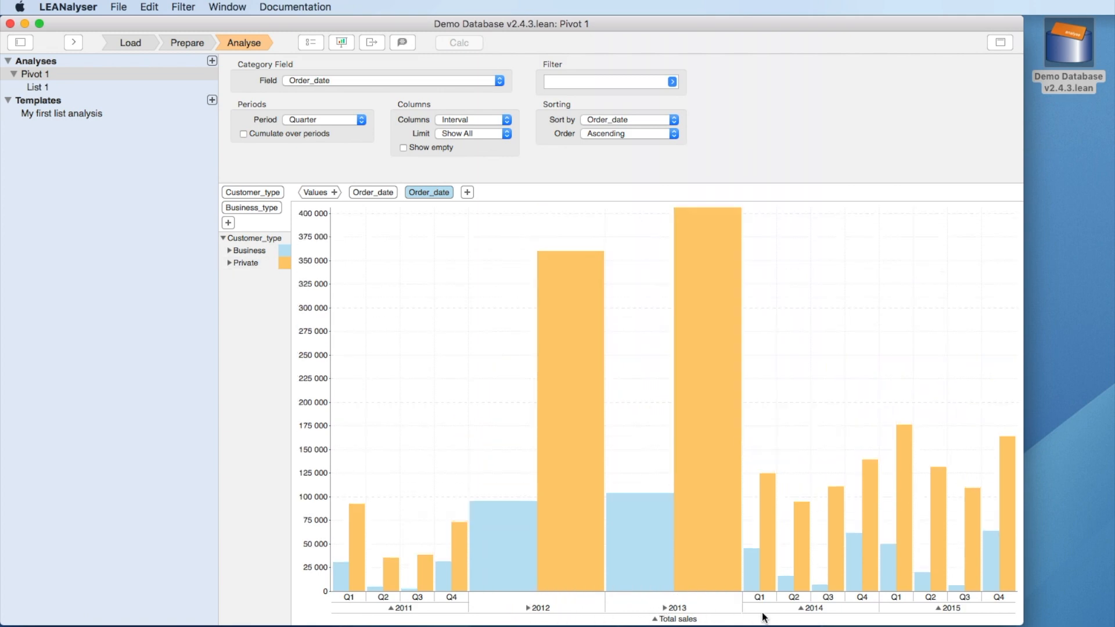
{"action": "left_click", "coordinate": [802, 608]}
{"action": "left_click", "coordinate": [938, 608]}
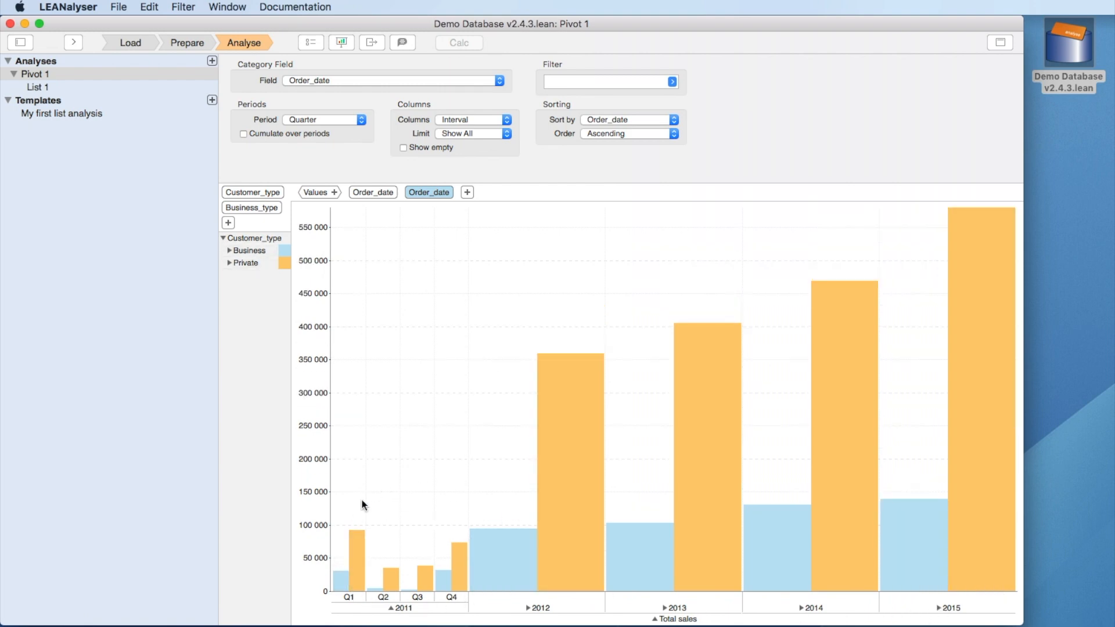
Step: Present the total sales as a line chart with value dots and trend lines
{"action": "mouse_move", "coordinate": [544, 500]}
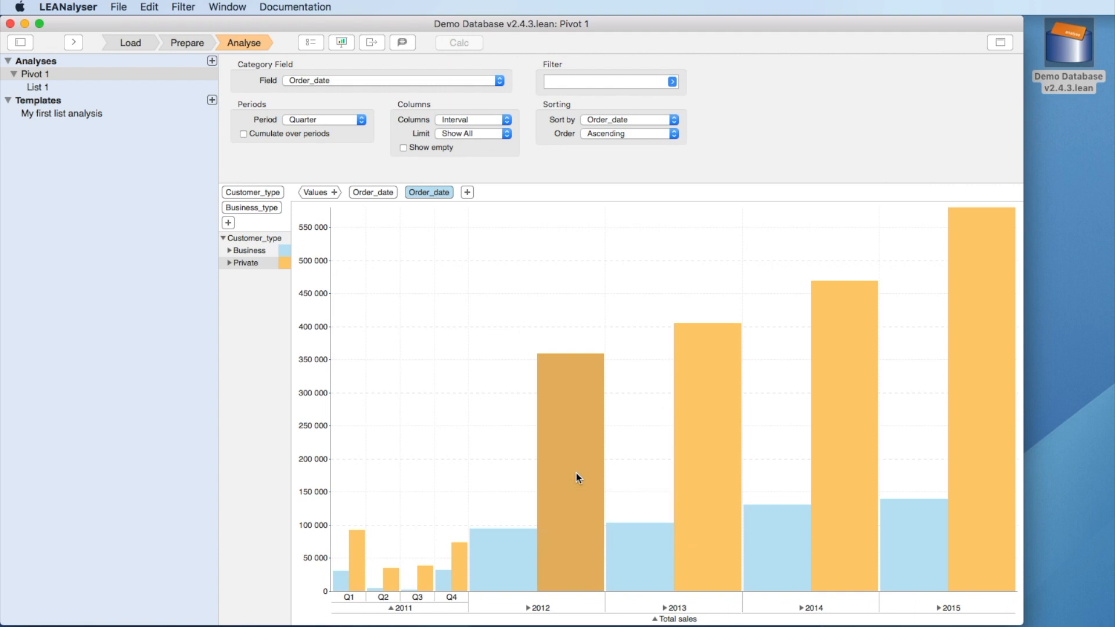
{"action": "mouse_move", "coordinate": [576, 473]}
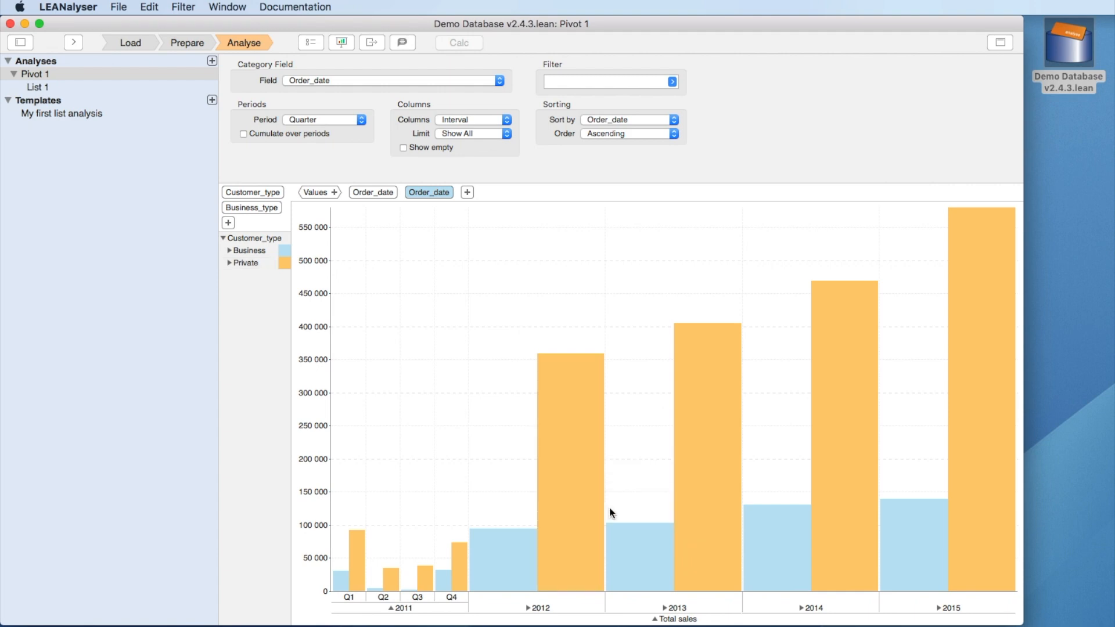
{"action": "mouse_move", "coordinate": [626, 527]}
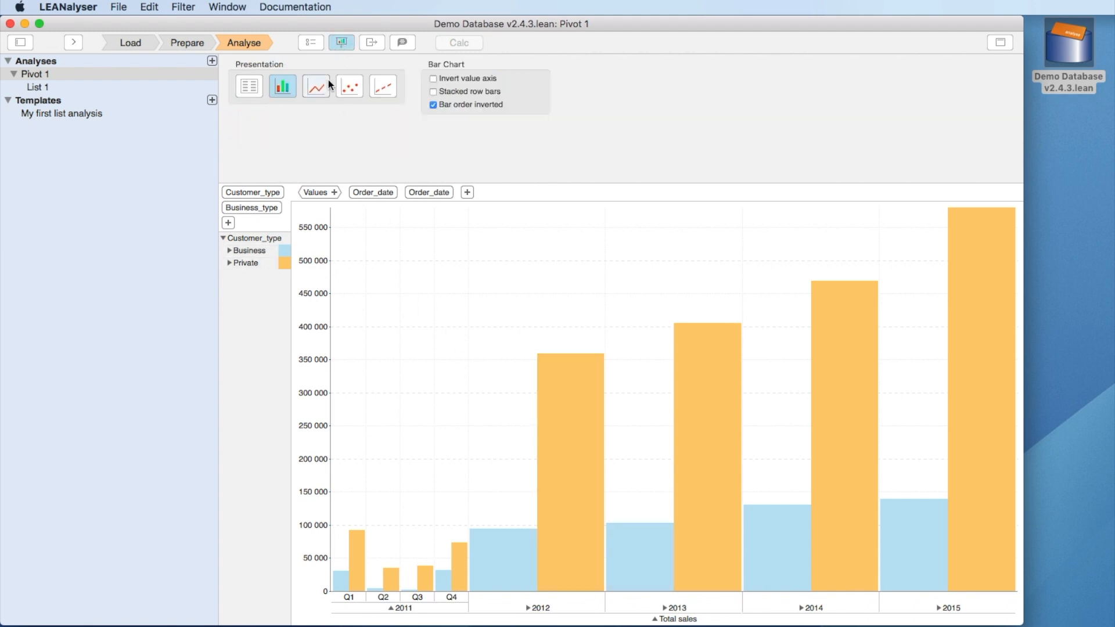
{"action": "left_click", "coordinate": [323, 96]}
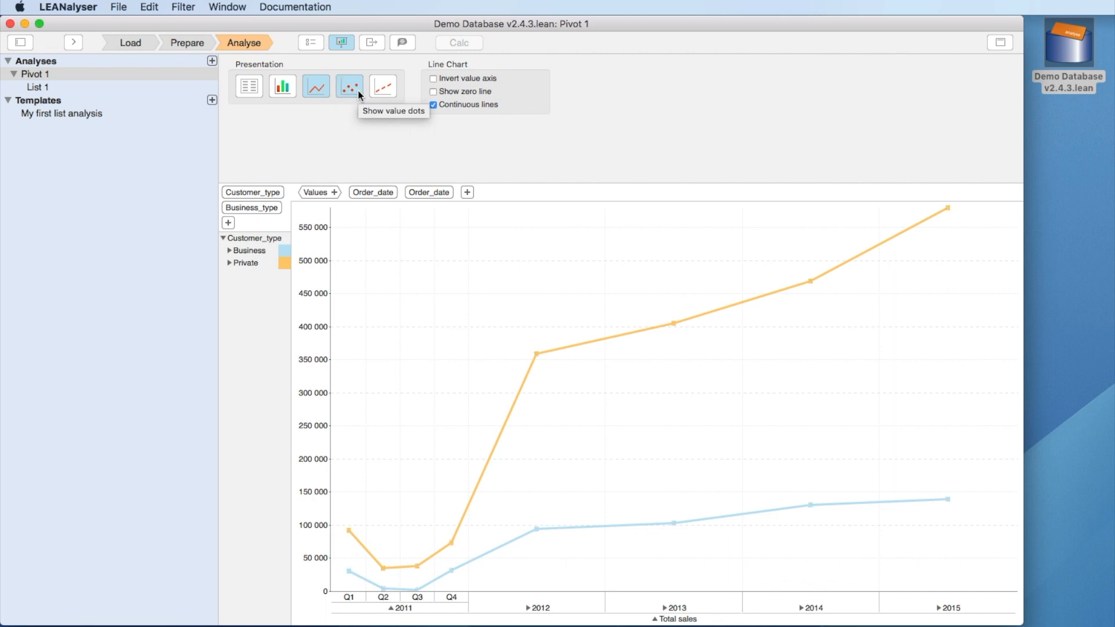
{"action": "left_click", "coordinate": [375, 91]}
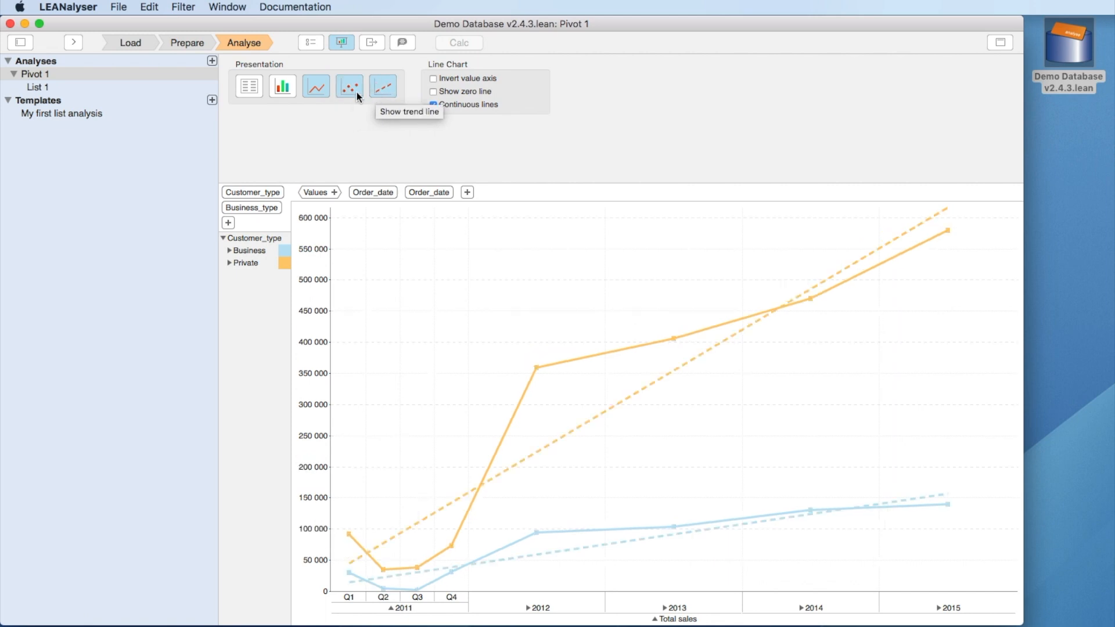
Step: Install the Pivot 1 analysis as a template named "My first pivot analysis"
{"action": "right_click", "coordinate": [174, 74]}
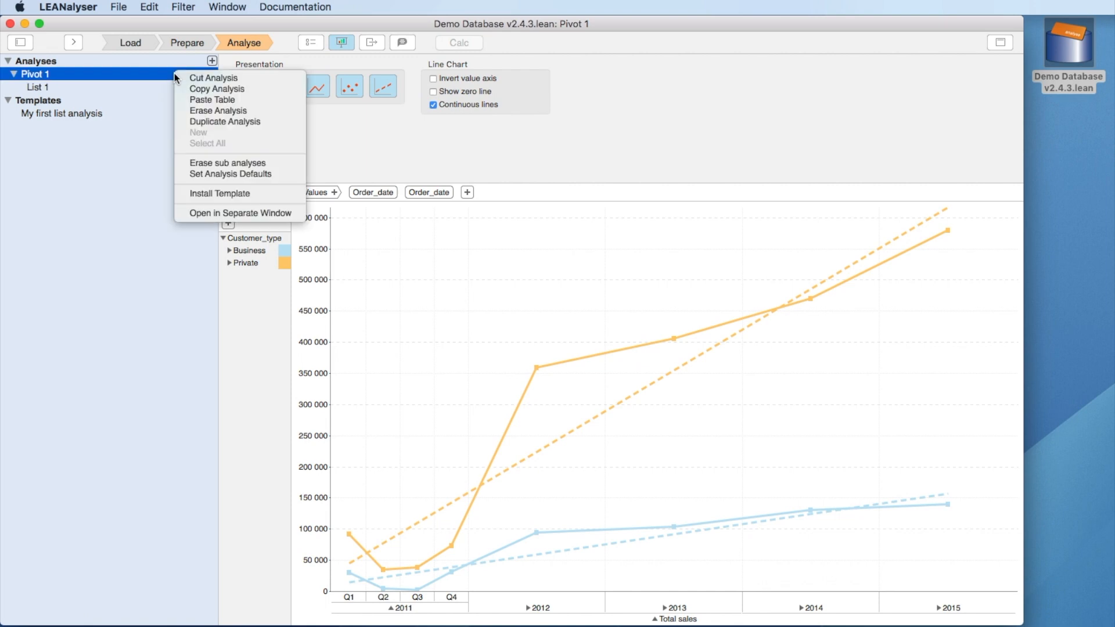
{"action": "left_click", "coordinate": [256, 195]}
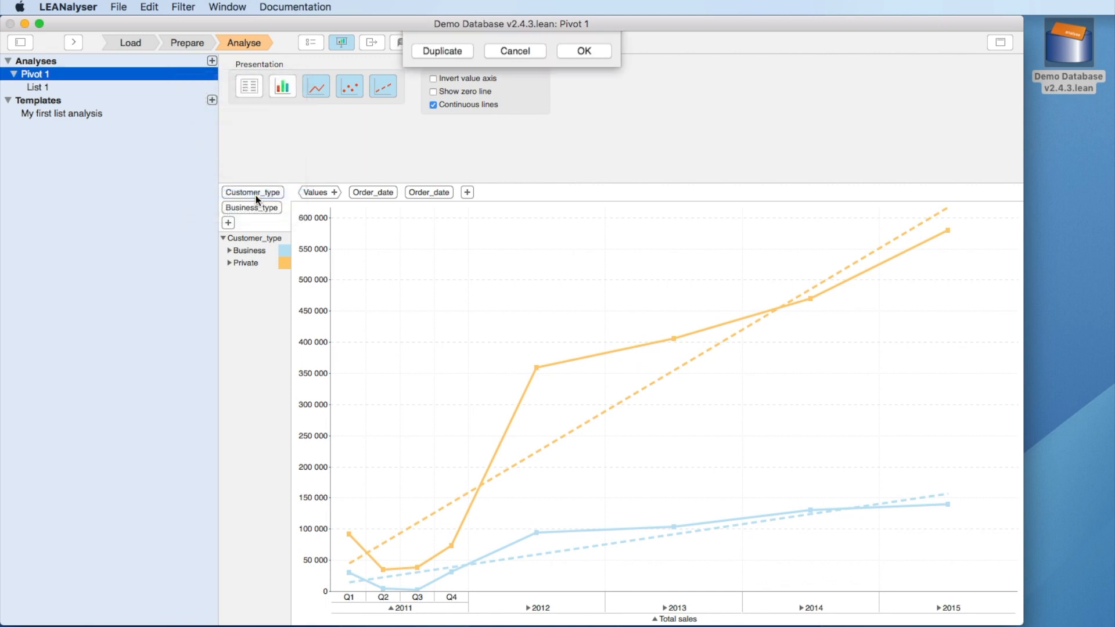
{"action": "type", "text": "My f"}
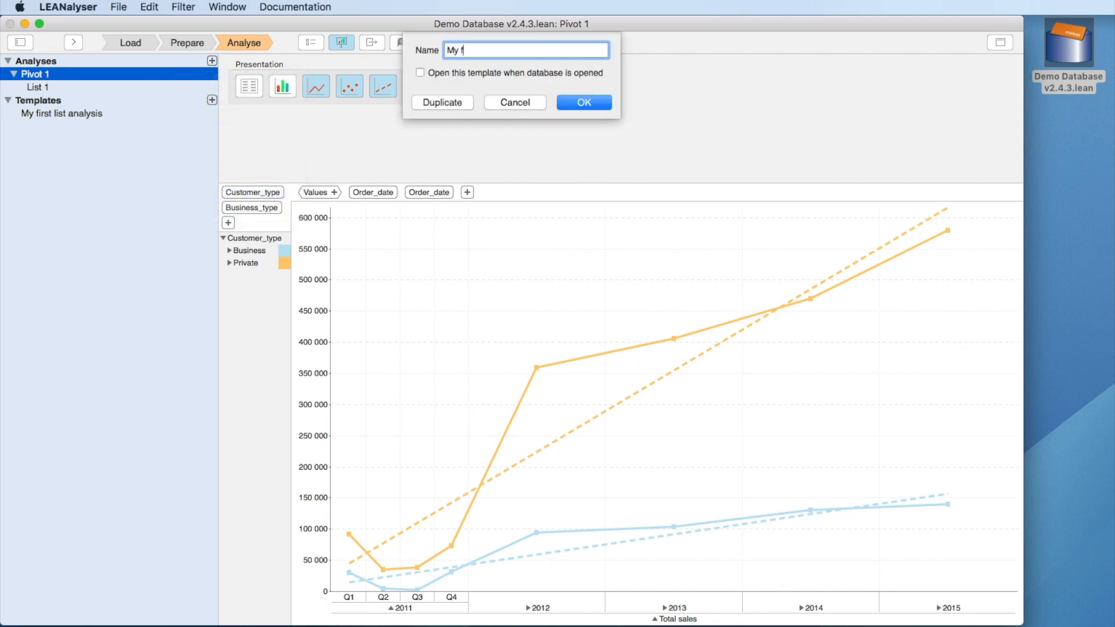
{"action": "type", "text": "irst pivot analysis"}
{"action": "left_click", "coordinate": [576, 102]}
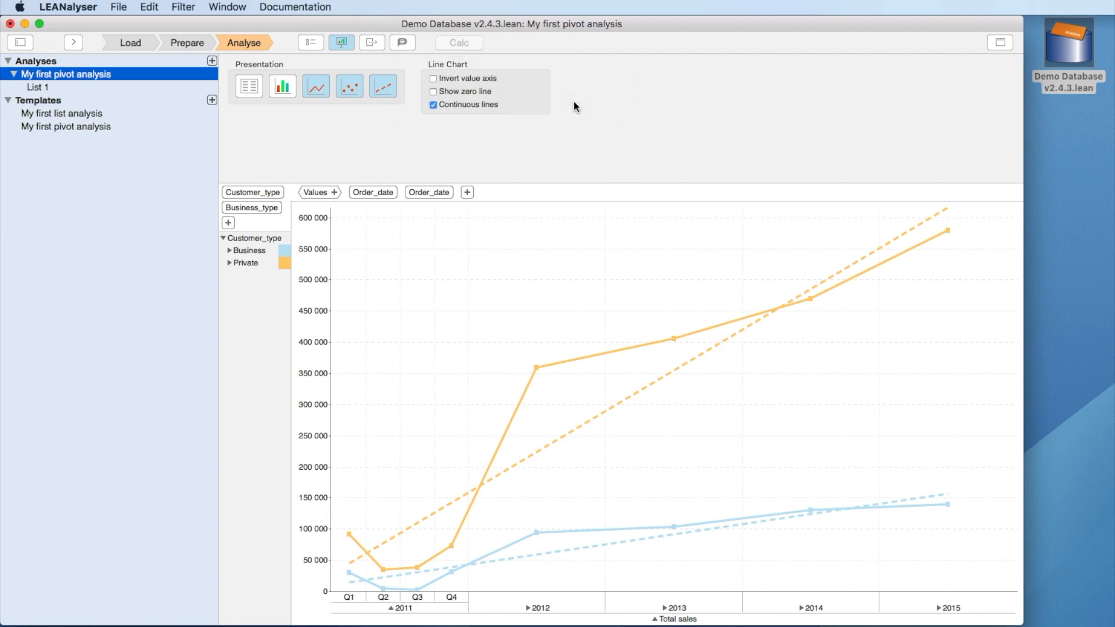